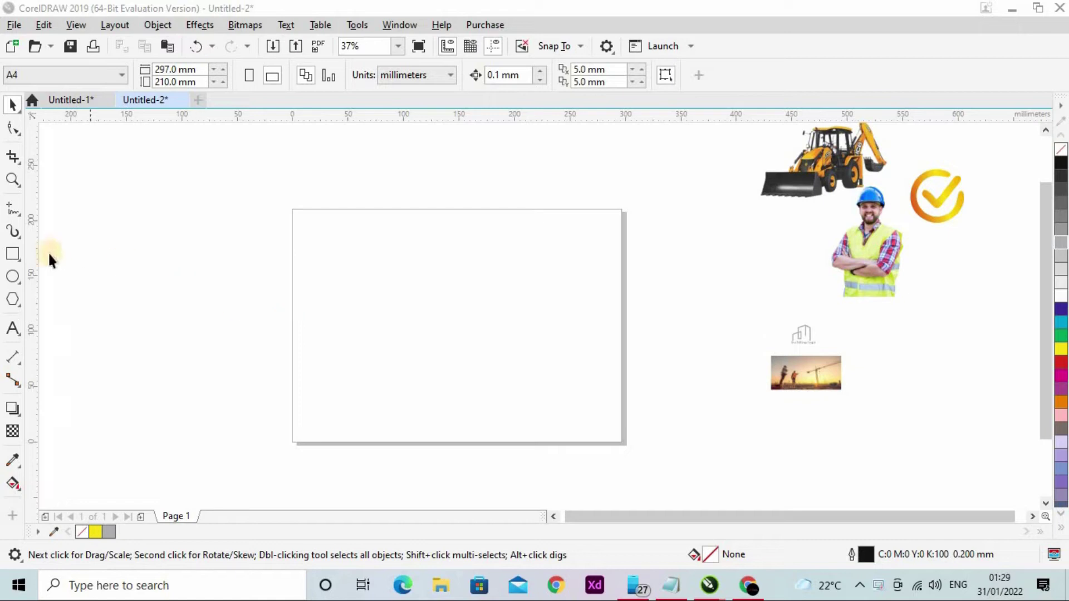
Step: Draw a wide rectangle across the centre of the page
left_click(13, 255)
left_click_drag(304, 269, 617, 375)
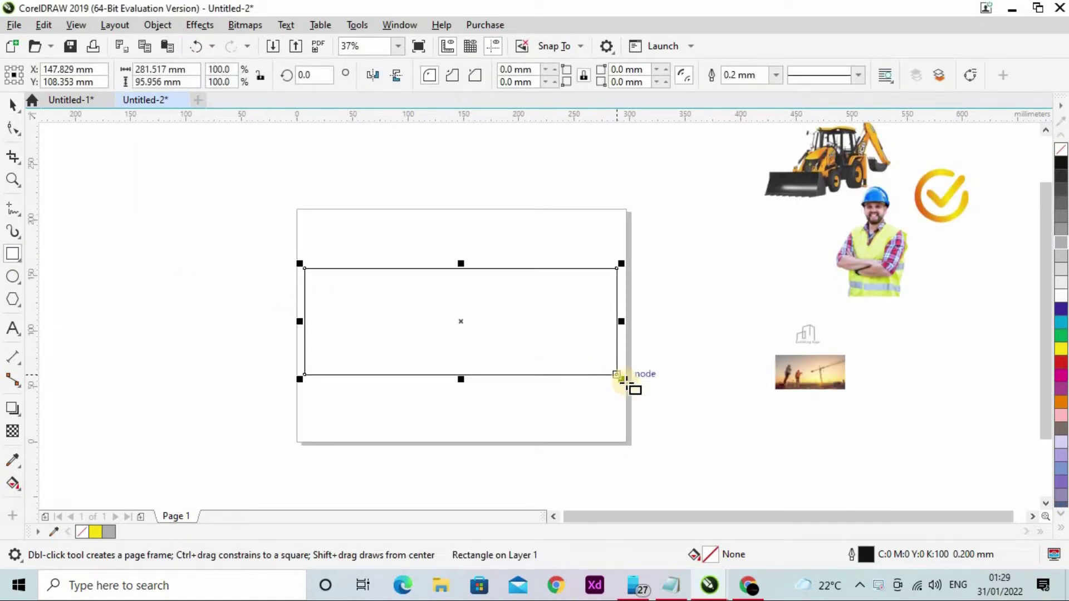
key("space")
Step: Move the construction-site photo over the rectangle and stretch it to cover it
left_click(693, 389)
left_click(820, 381)
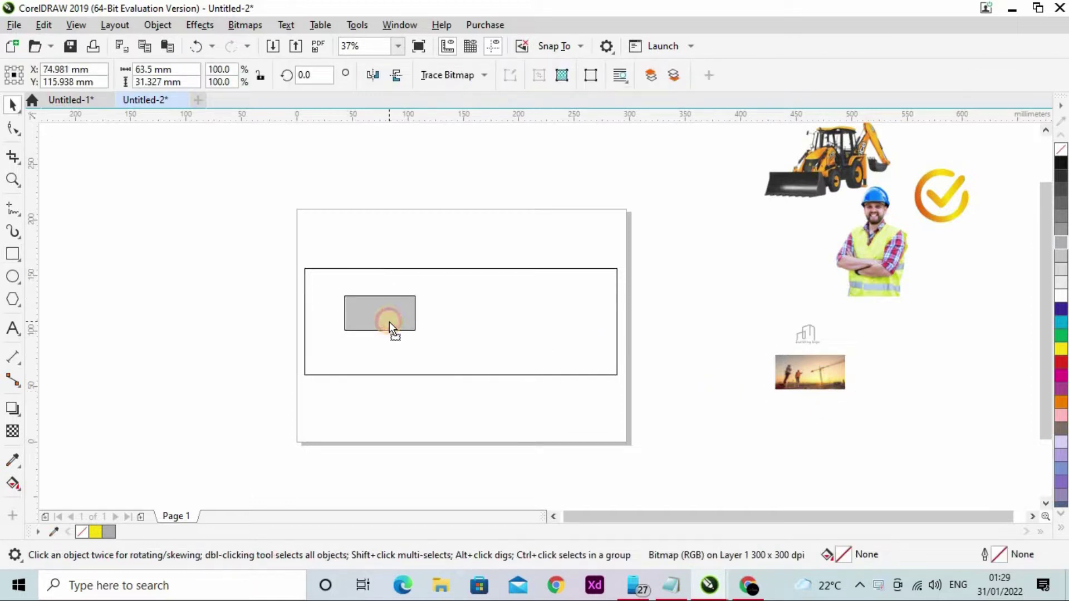
mouse_move(460, 334)
left_mouse_down()
mouse_move(390, 327)
mouse_move(557, 384)
left_mouse_up()
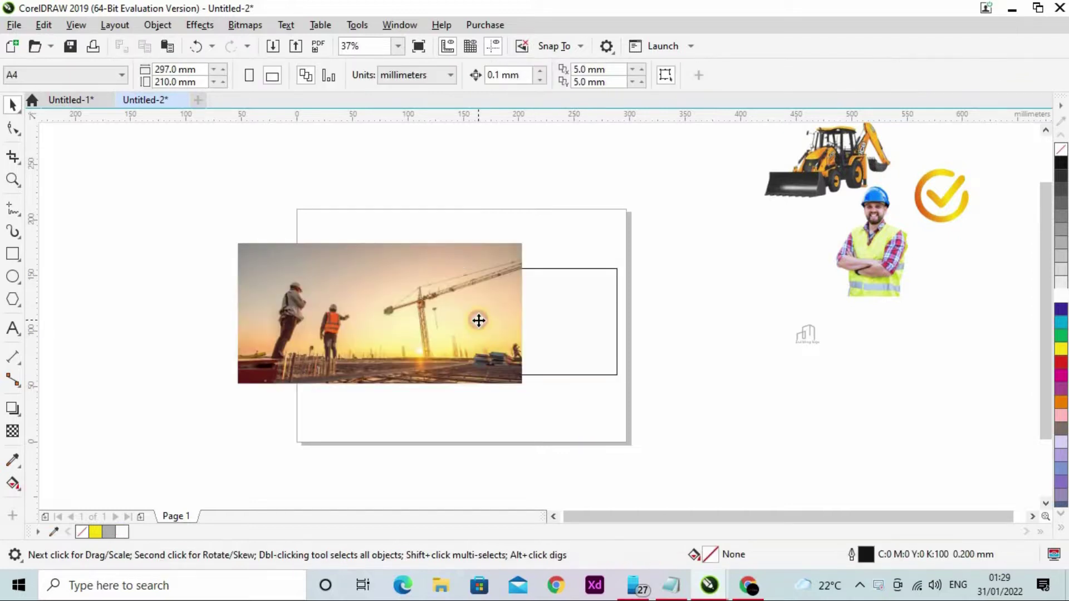
left_click_drag(477, 319, 568, 317)
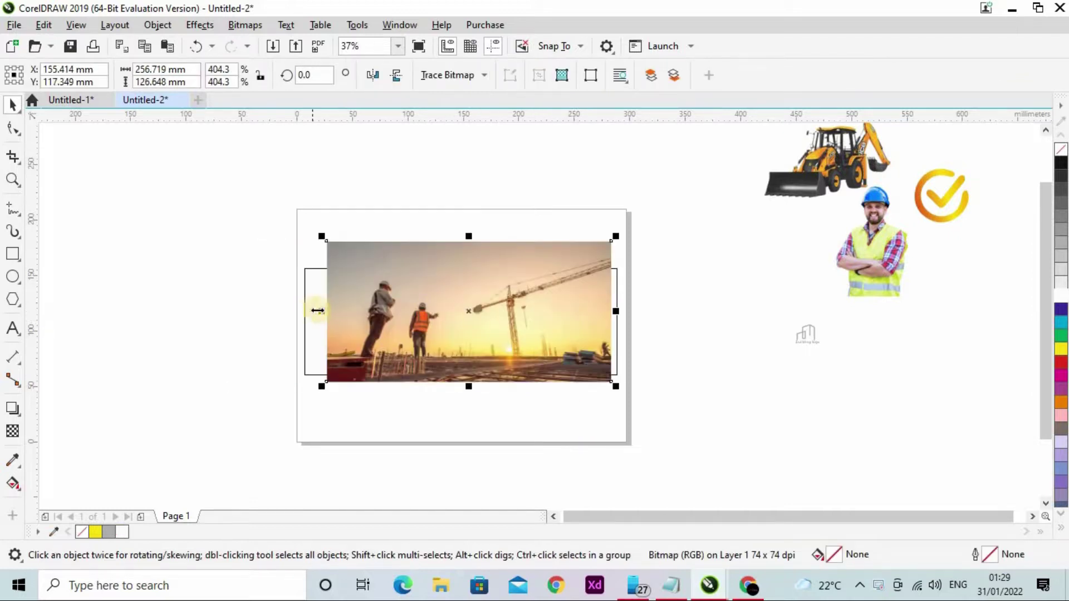
left_click_drag(317, 310, 297, 310)
mouse_move(563, 336)
left_mouse_down()
mouse_move(569, 349)
mouse_move(529, 240)
left_mouse_up()
Step: PowerClip the photo inside the rectangle and stretch it to fill the frame width
right_click(529, 240)
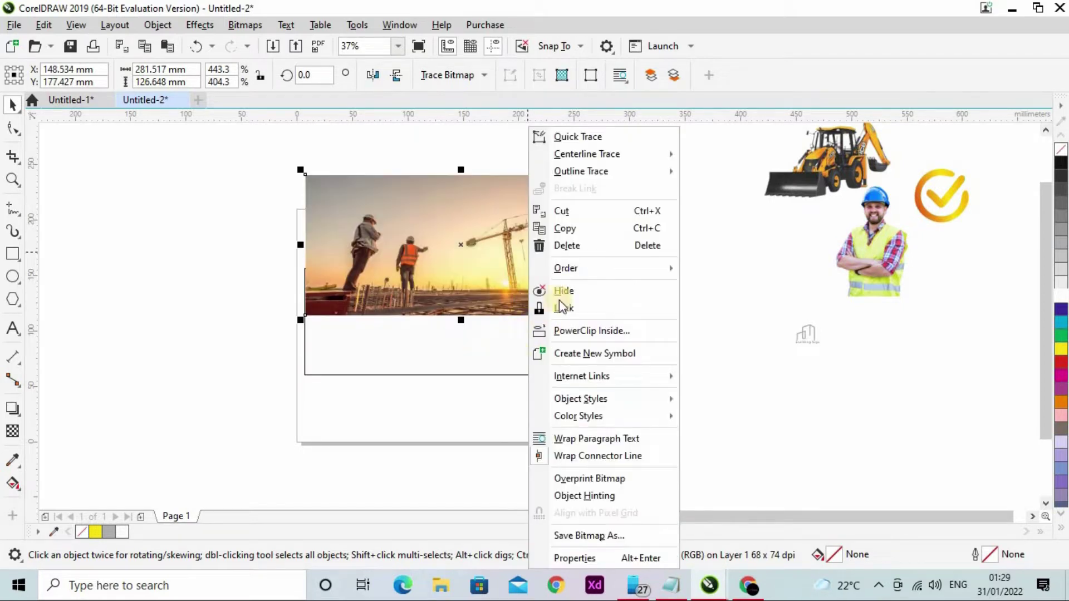
left_click(461, 341)
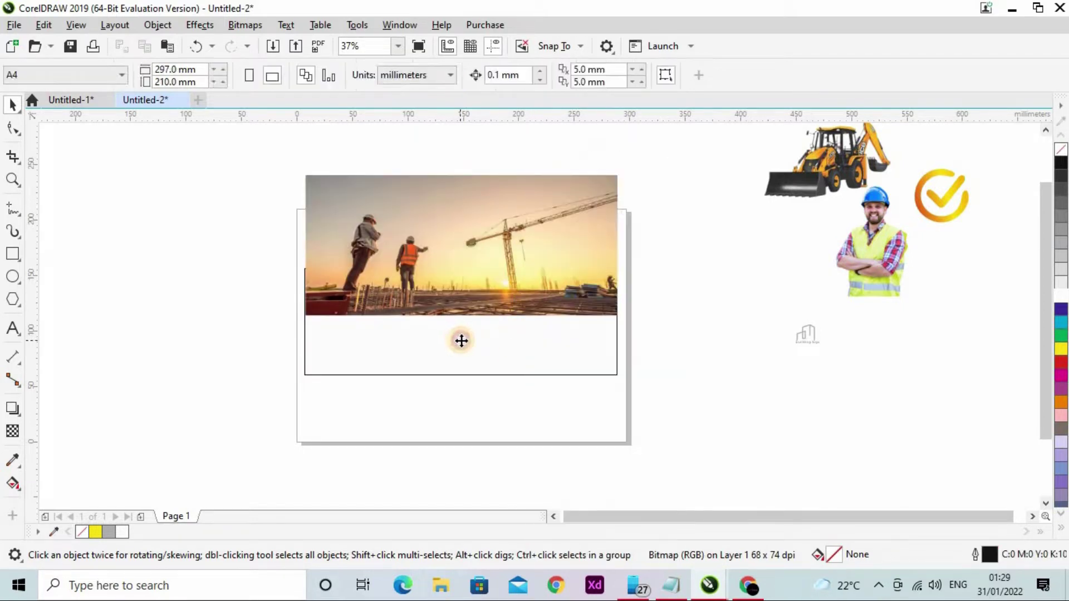
double_click(519, 295)
left_click(520, 372)
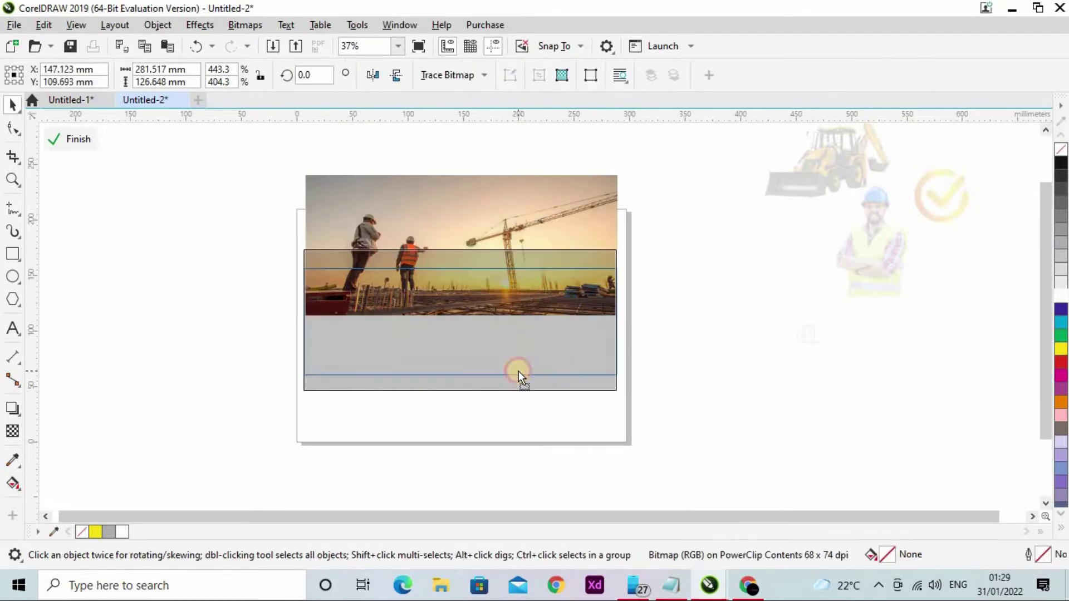
left_click_drag(519, 370, 519, 372)
left_click_drag(627, 324, 635, 323)
left_click_drag(305, 323, 290, 322)
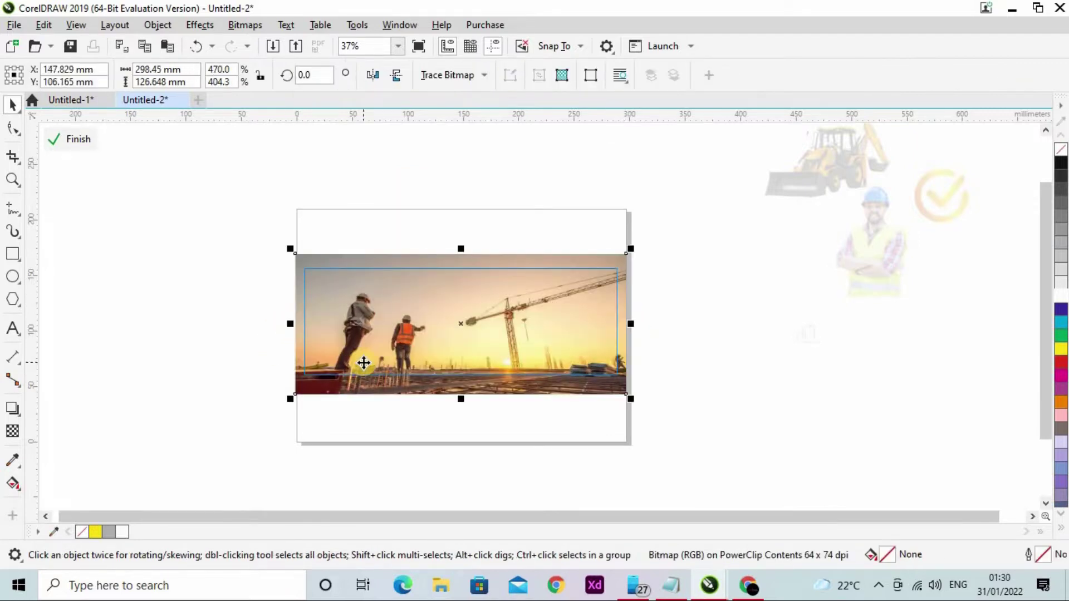
left_click(69, 140)
Step: Fade the clipped photo with the Transparency tool
left_click(426, 337)
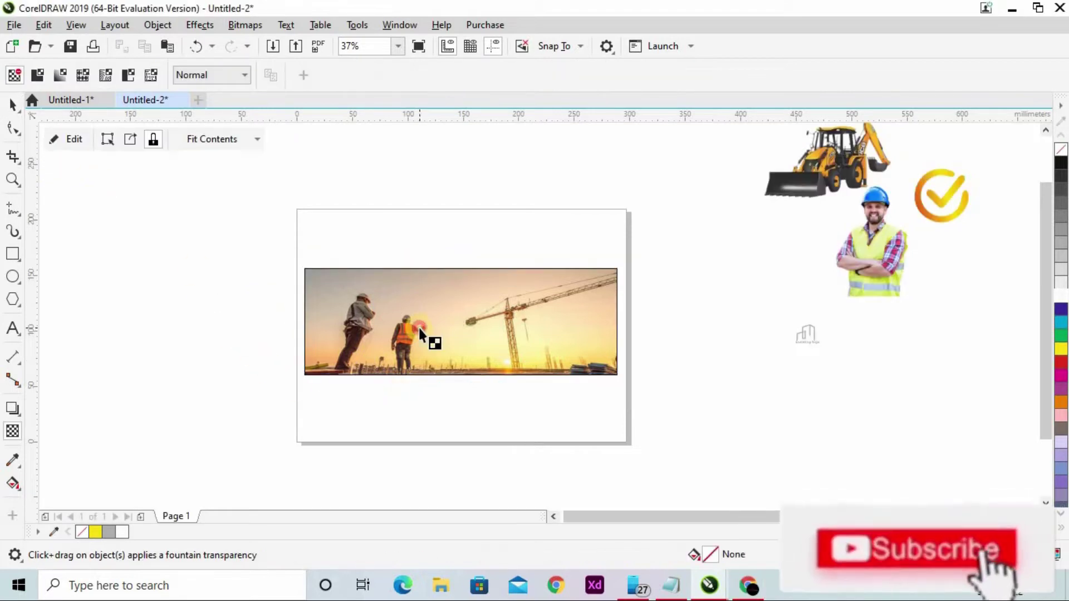
left_click(65, 142)
left_click(458, 348)
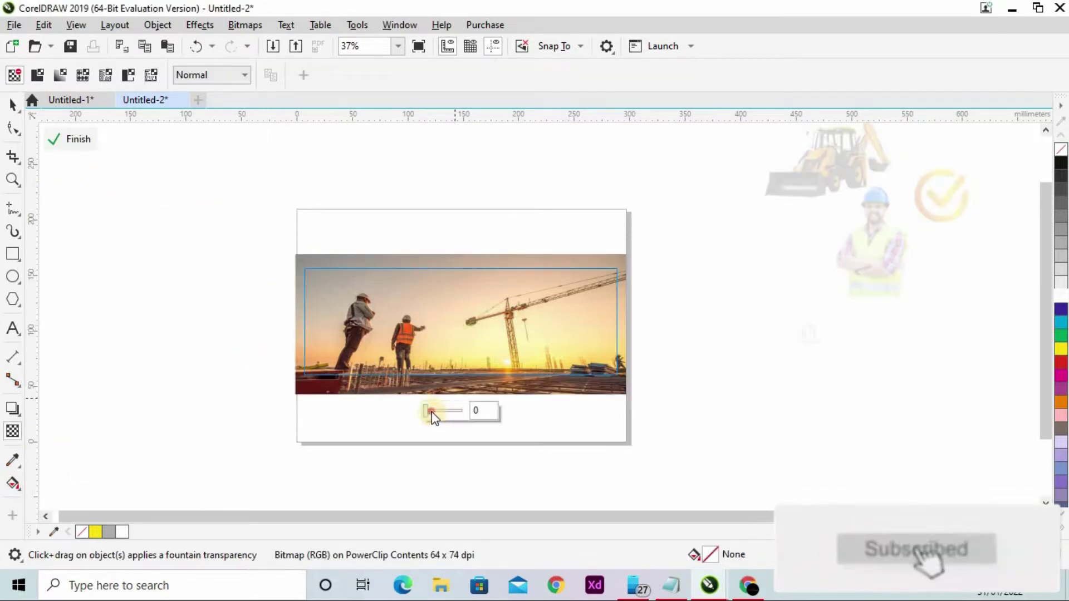
left_click_drag(432, 412, 440, 410)
left_click(105, 146)
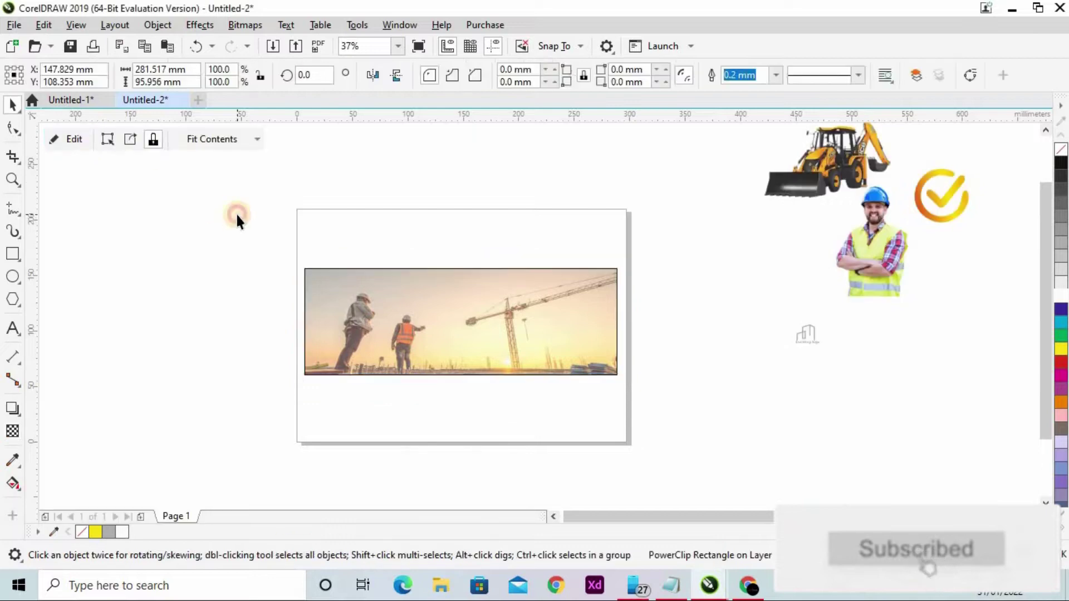
Step: Set the photo frame's outline to None and draw a rectangle at its top-left corner
left_click(237, 216)
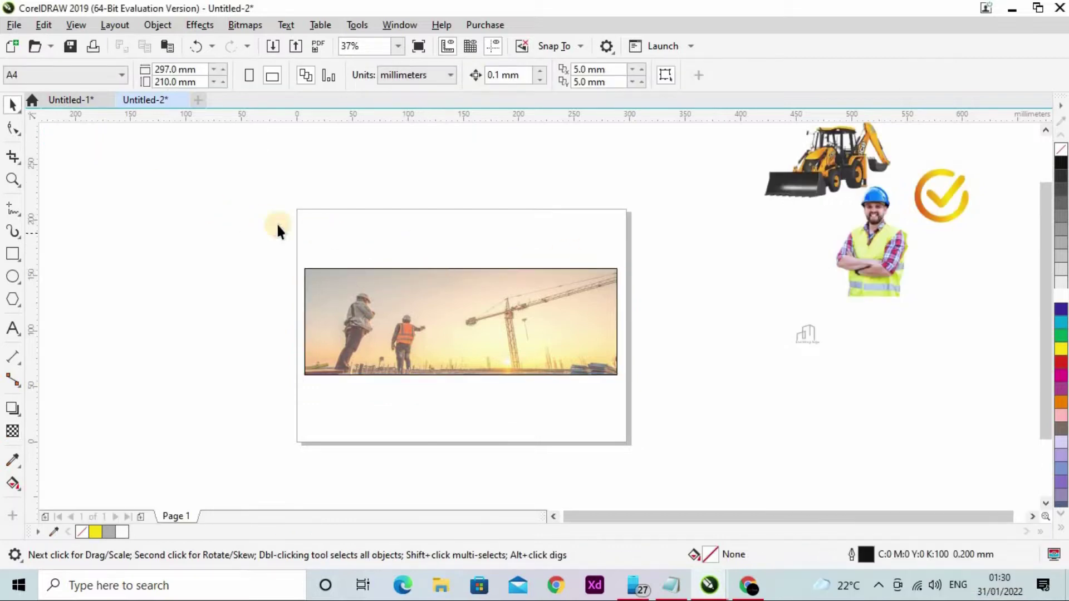
left_click_drag(246, 219, 702, 405)
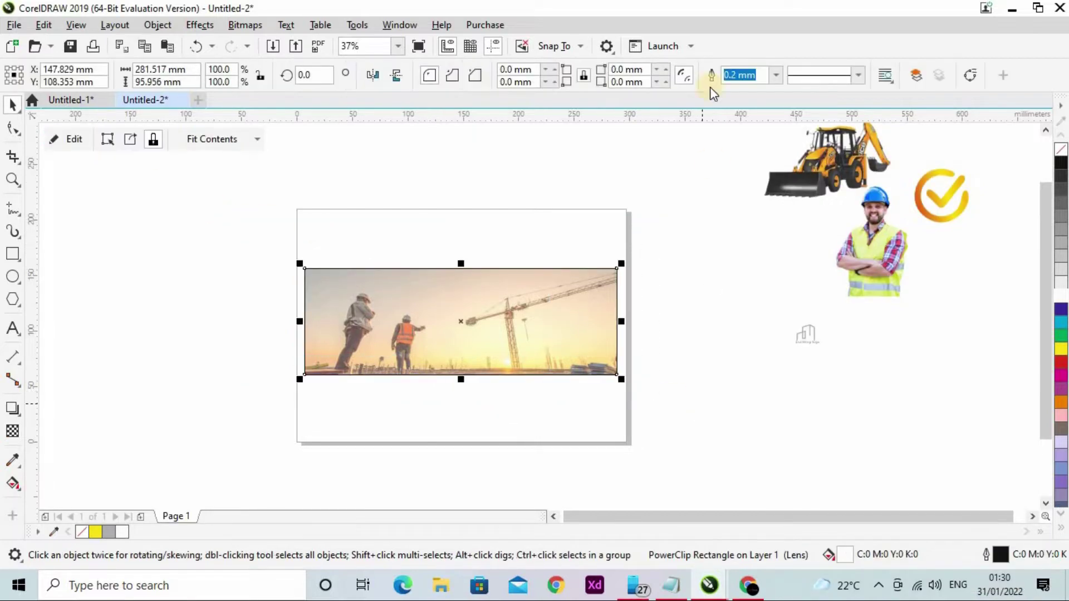
left_click(774, 76)
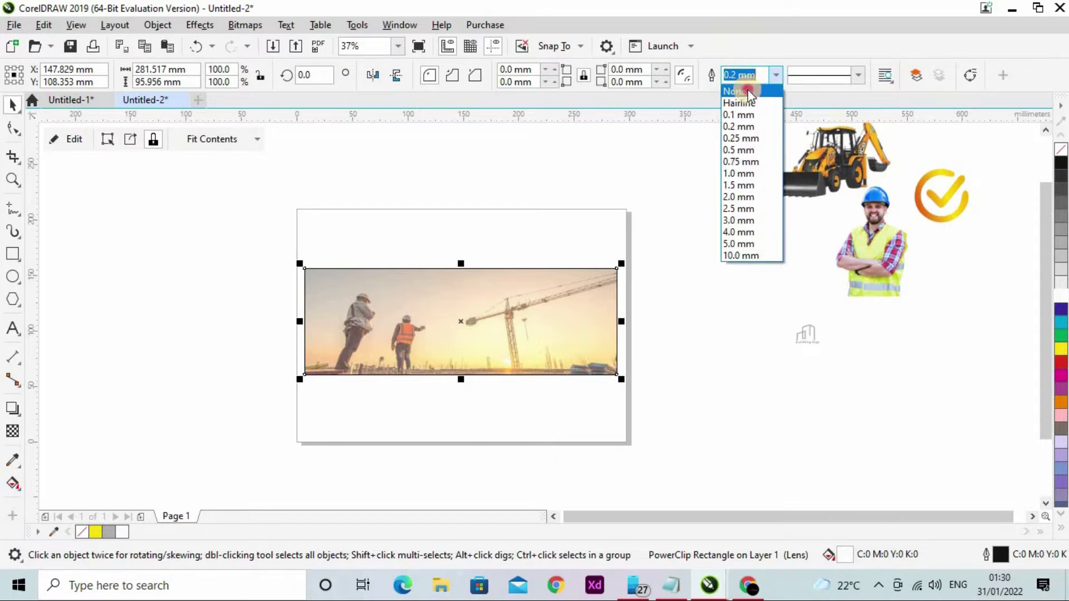
left_click(748, 92)
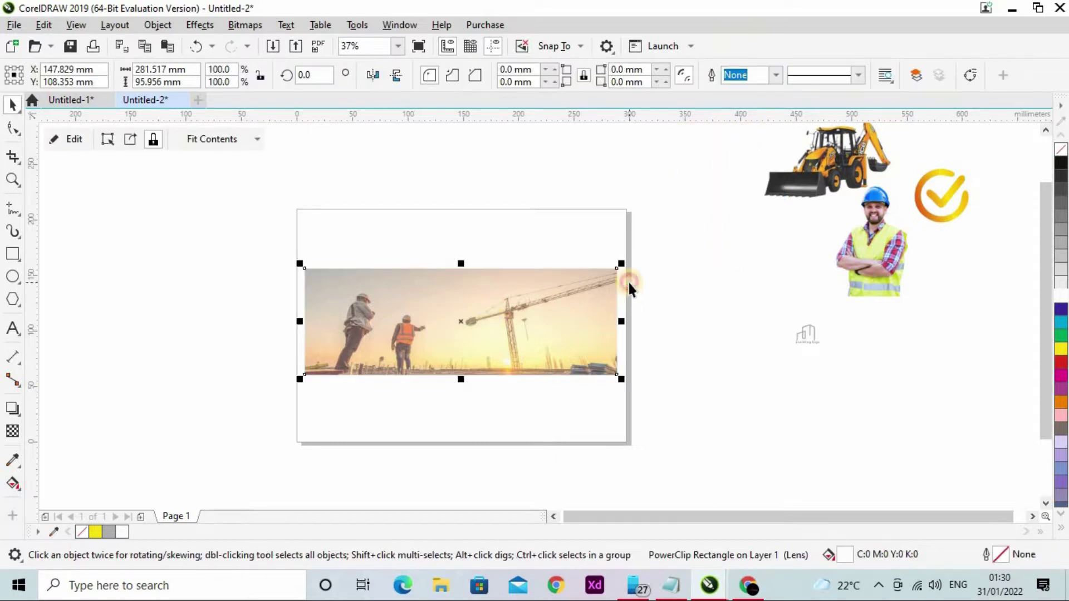
key("F6")
left_click_drag(219, 184, 338, 288)
Step: Fill the first rectangle dark blue, widen it, and butt a second taller rectangle against it
left_click(1061, 309)
left_click_drag(402, 183, 642, 397)
key("space")
left_click(332, 239)
left_click_drag(338, 236, 389, 252)
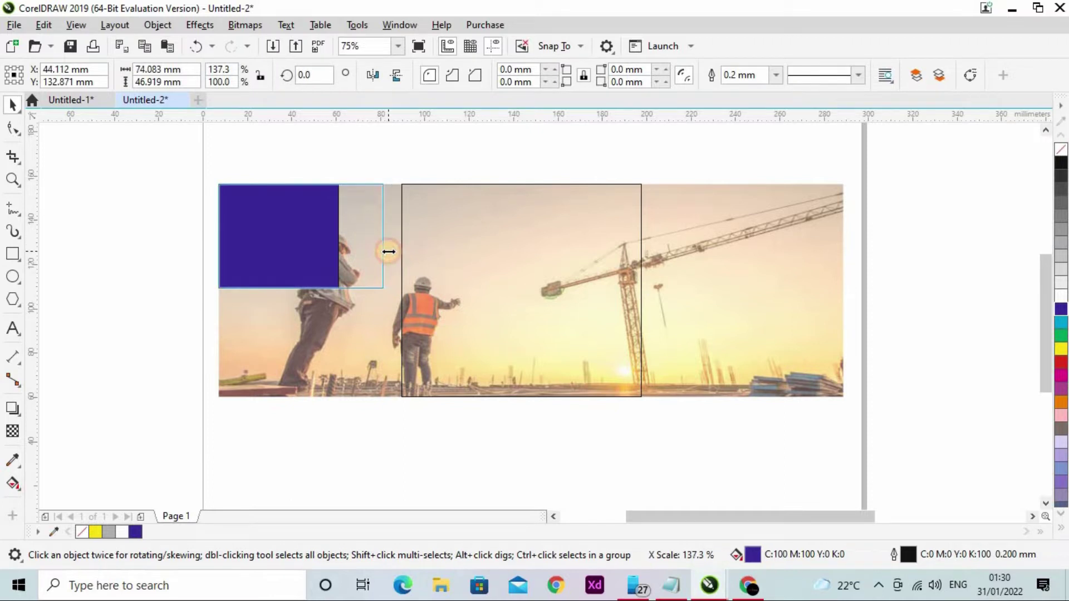
left_click(461, 277)
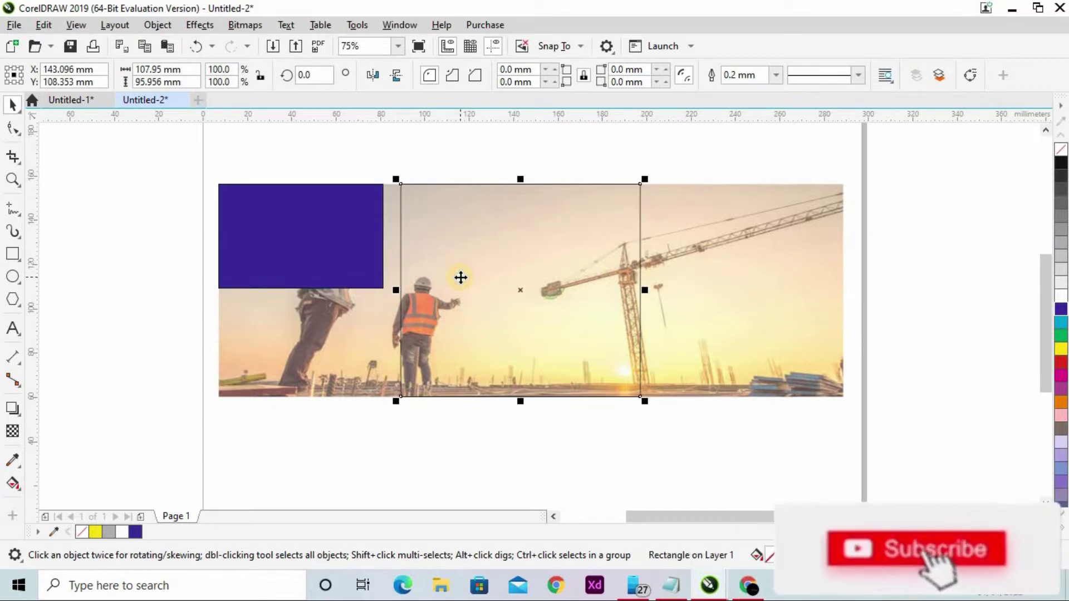
left_click_drag(461, 278, 443, 279)
Step: Fill the second rectangle orange and remove the outlines from both blocks
left_click_drag(1060, 407, 1028, 425)
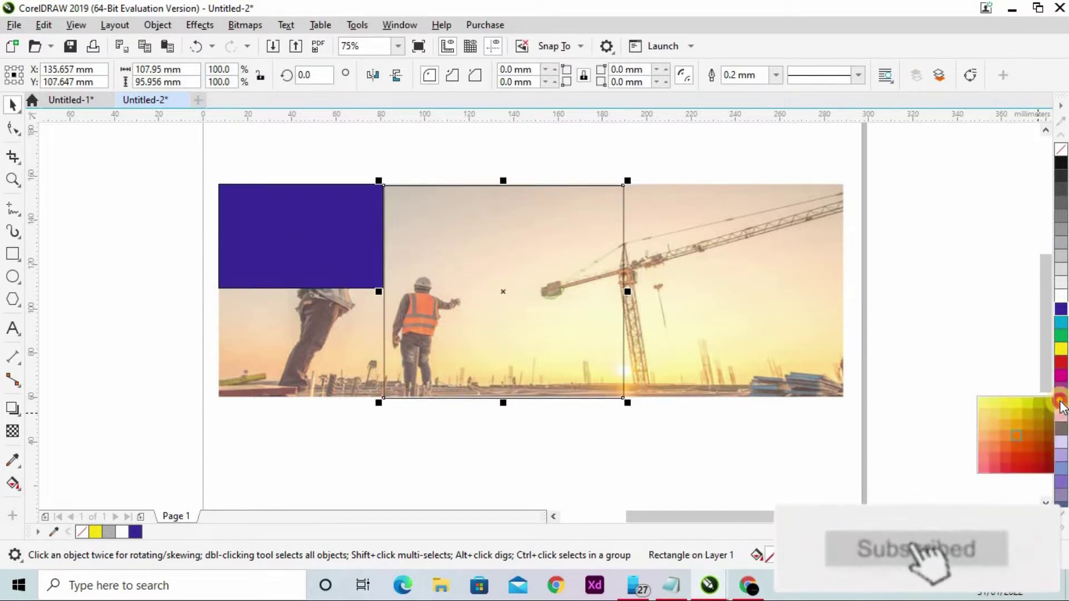
left_click(1009, 426)
left_click(597, 449)
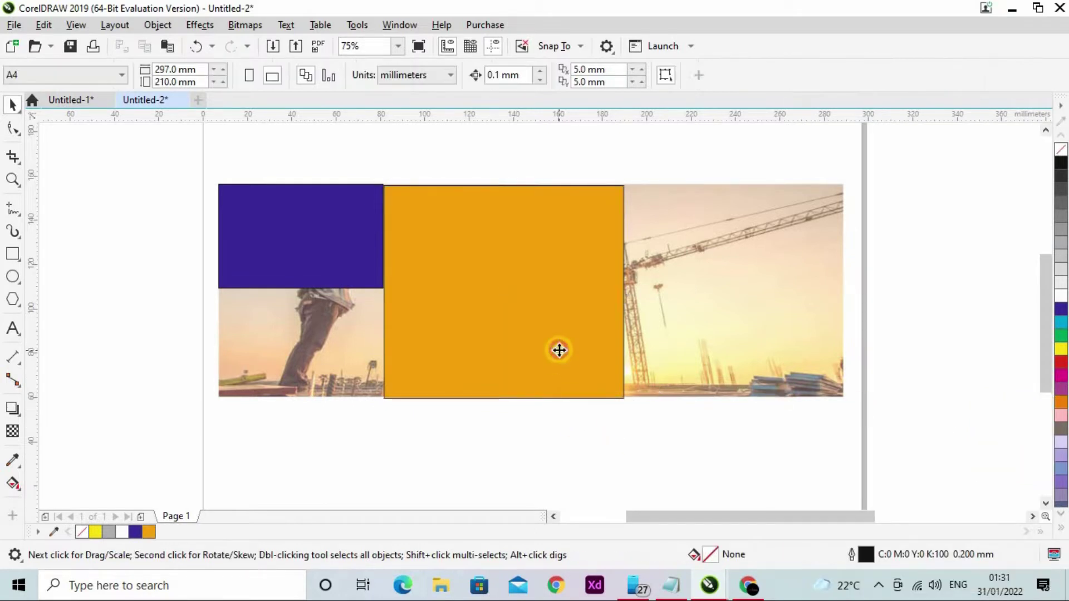
left_click(558, 351)
left_click(776, 74)
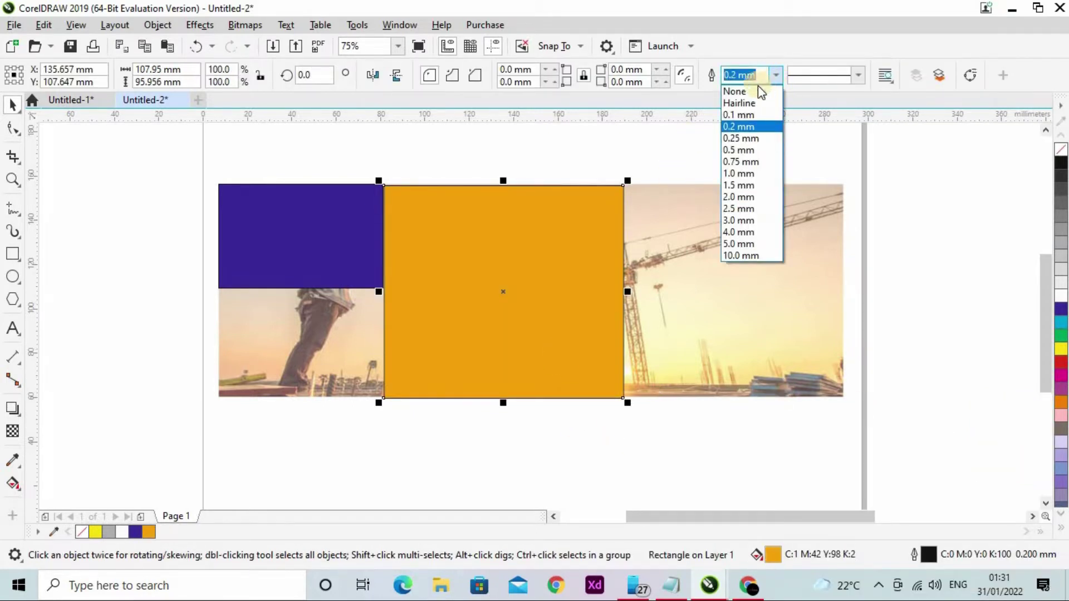
left_click(746, 88)
left_click(339, 246)
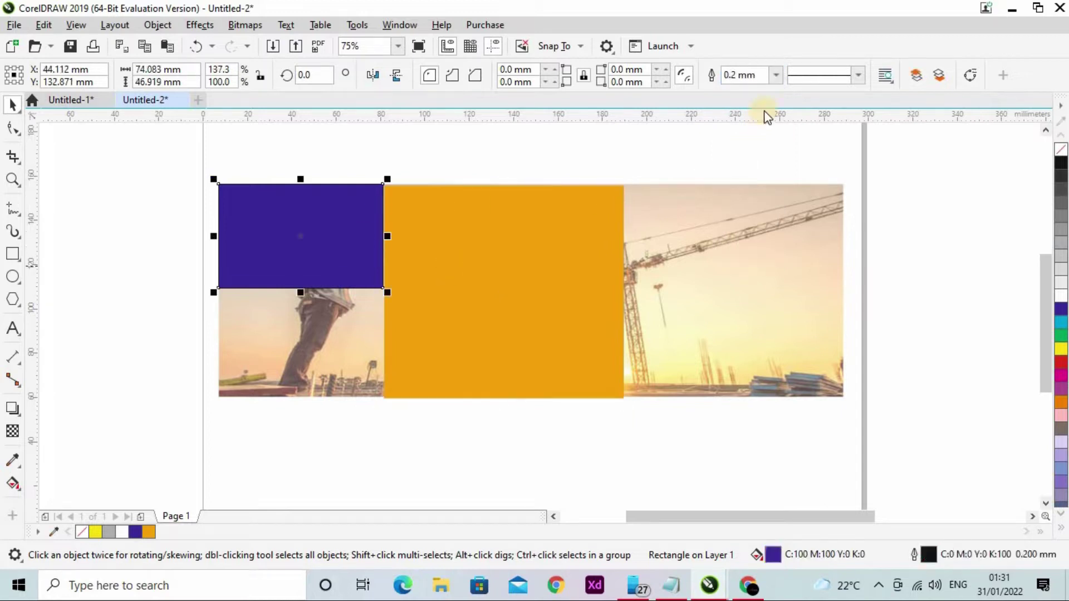
left_click(776, 75)
left_click(741, 84)
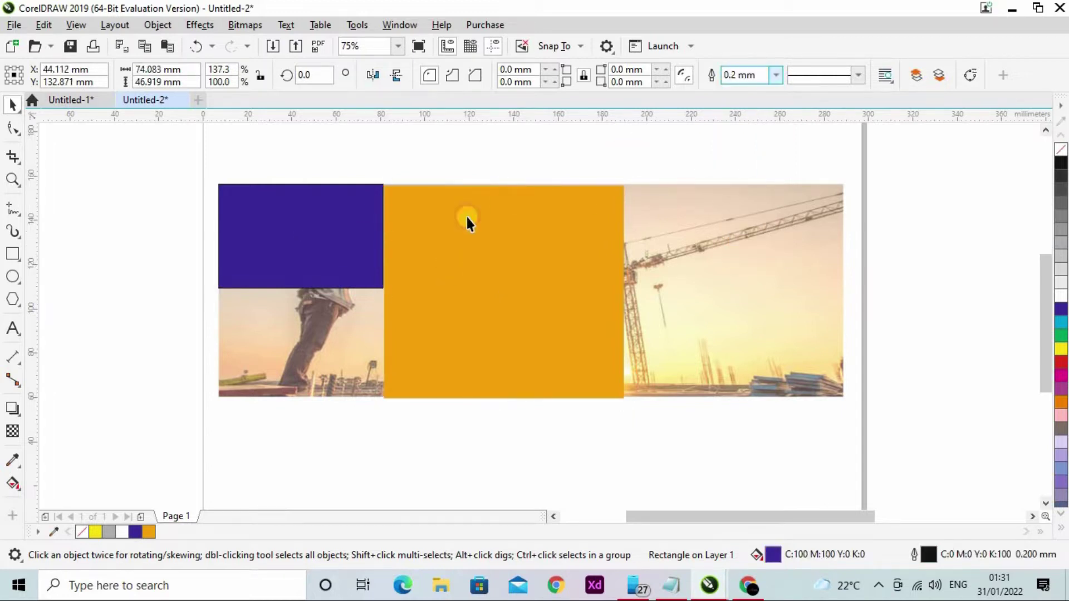
Step: Give the orange rectangle 28 transparency
left_click(446, 271)
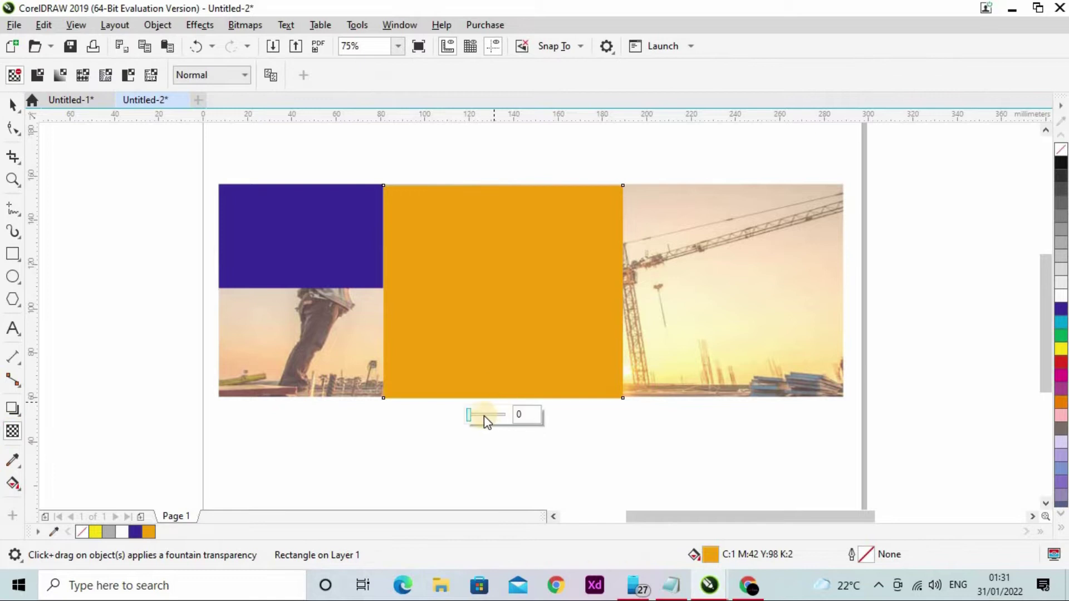
left_click(474, 415)
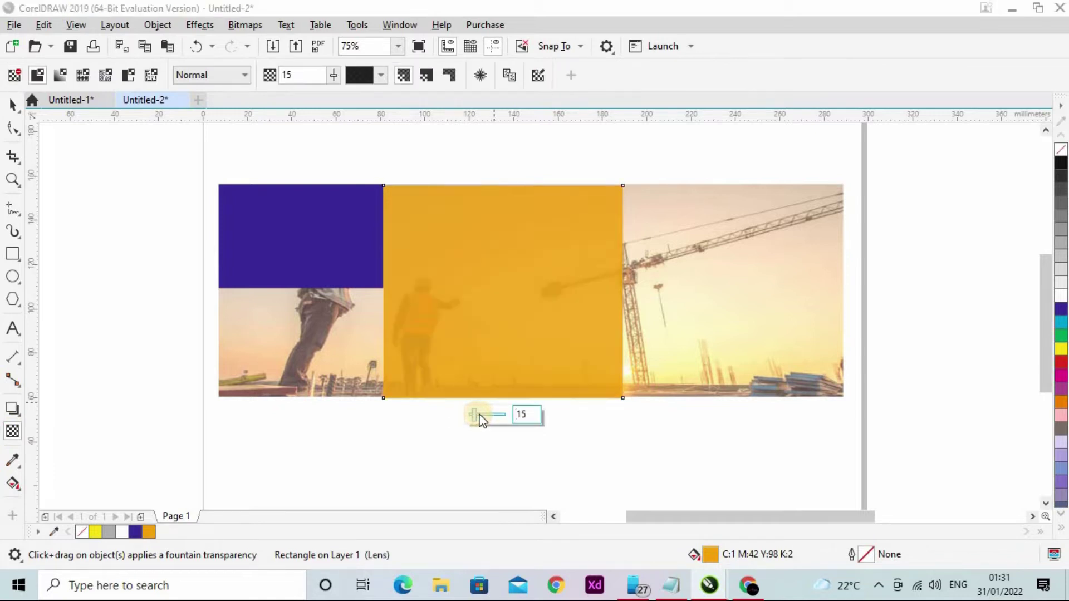
left_click_drag(477, 414, 480, 415)
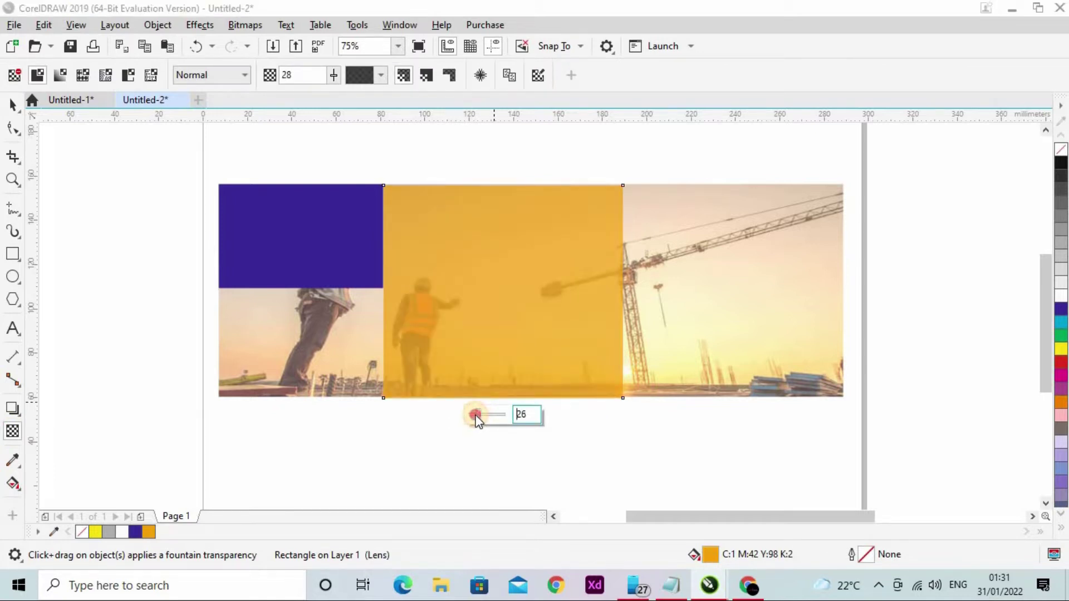
key("space")
Step: PowerClip the orange rectangle inside the banner photo frame
right_click(496, 278)
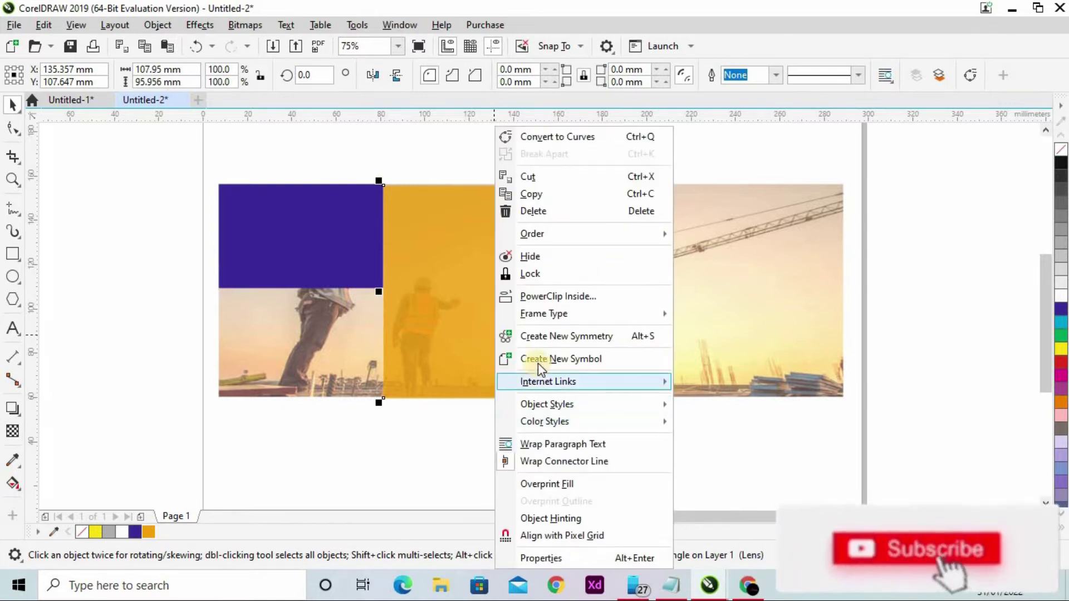
left_click(539, 297)
left_click(676, 298)
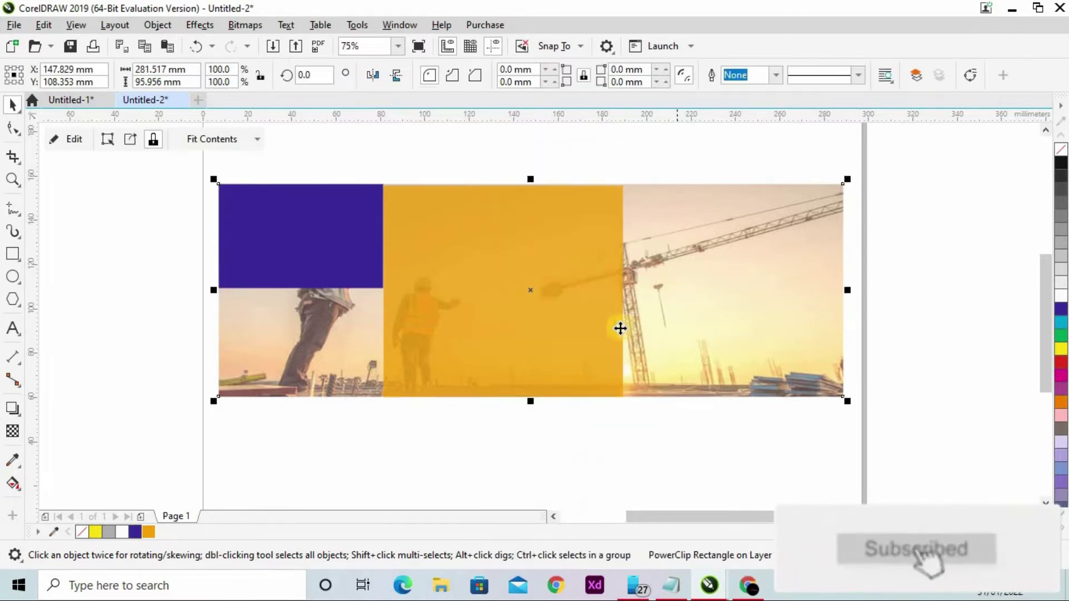
key("Escape")
scroll(334, 279, "down", 2)
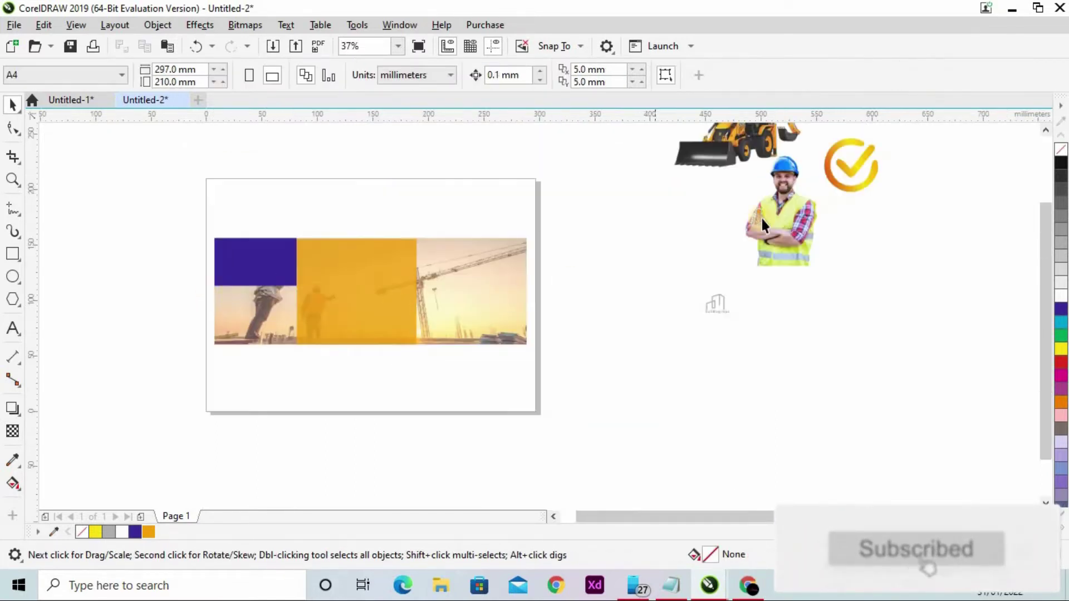
Step: Move the loader photo to the banner's lower left and scale it down
left_click_drag(725, 149, 313, 345)
scroll(313, 345, "up", 2)
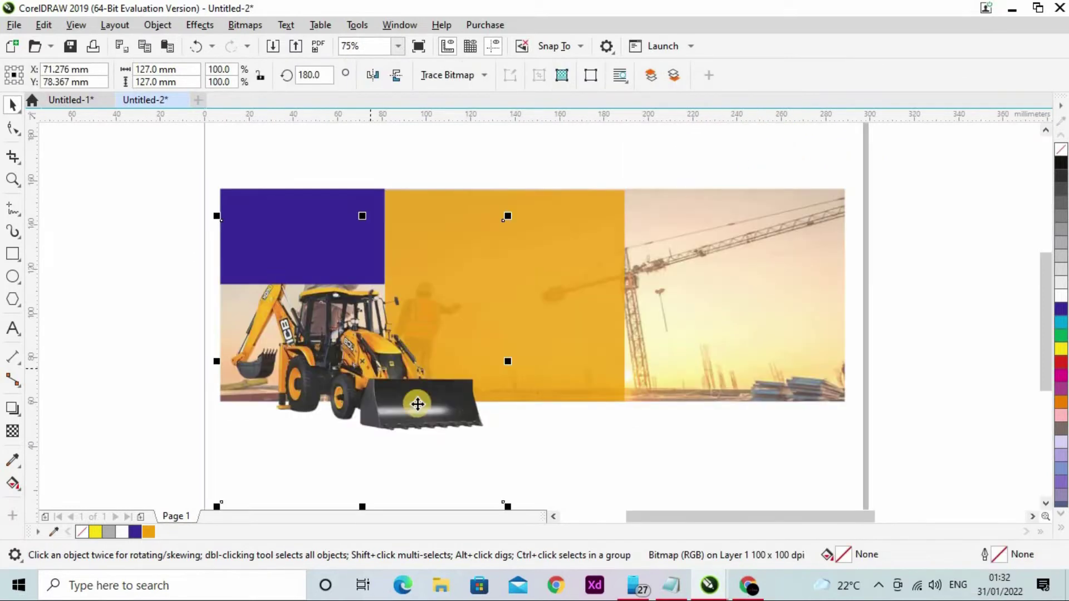
left_click_drag(512, 364, 621, 362)
mouse_move(419, 216)
left_mouse_down()
mouse_move(420, 307)
mouse_move(420, 289)
left_mouse_up()
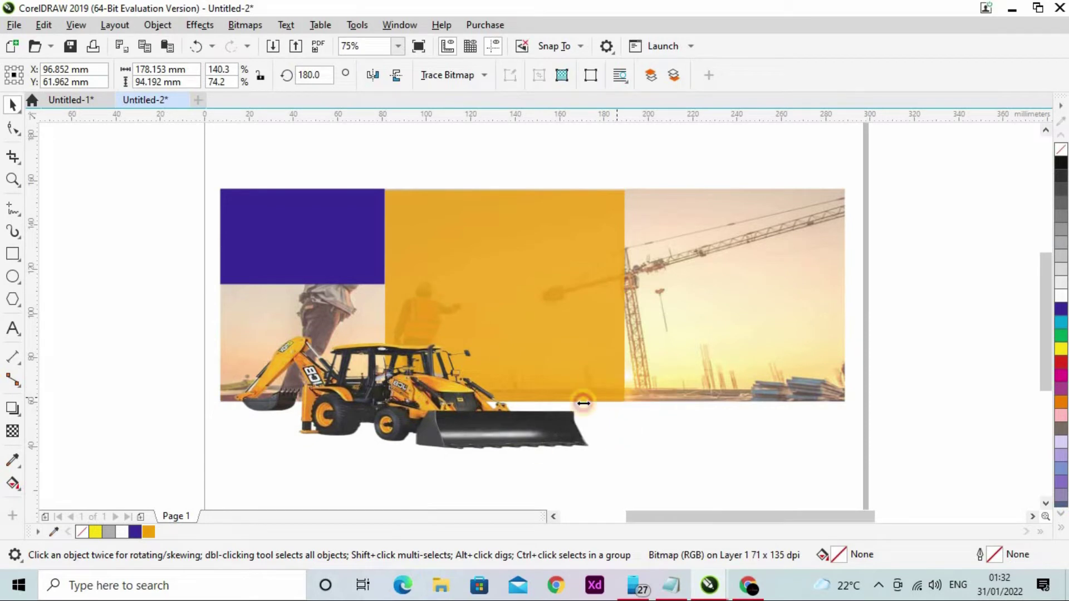
left_click_drag(621, 406, 583, 397)
left_click_drag(397, 426, 376, 391)
left_click_drag(560, 363, 552, 363)
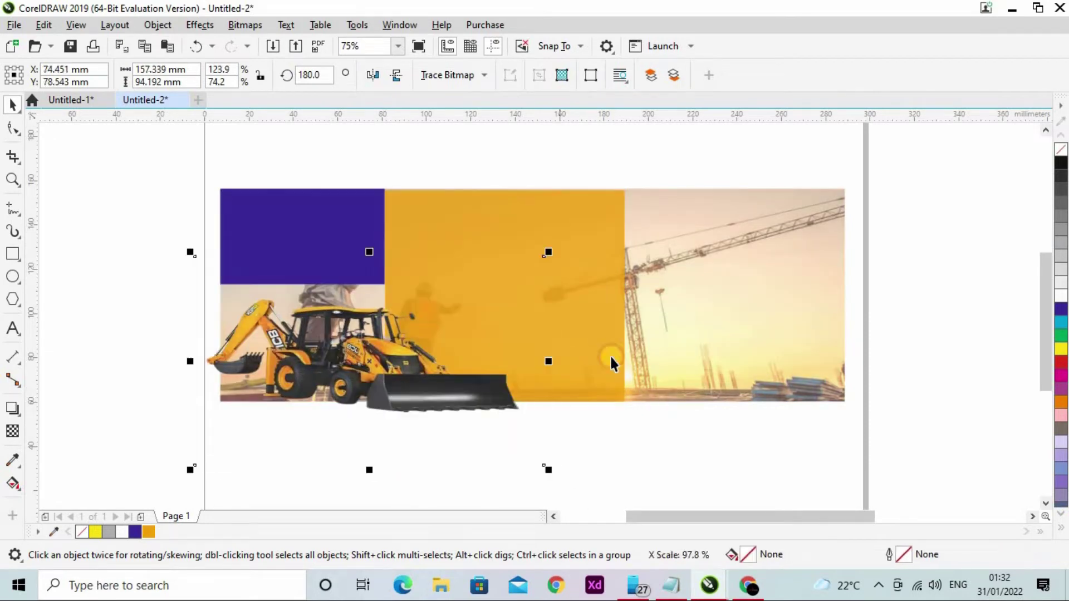
left_click_drag(544, 477, 504, 452)
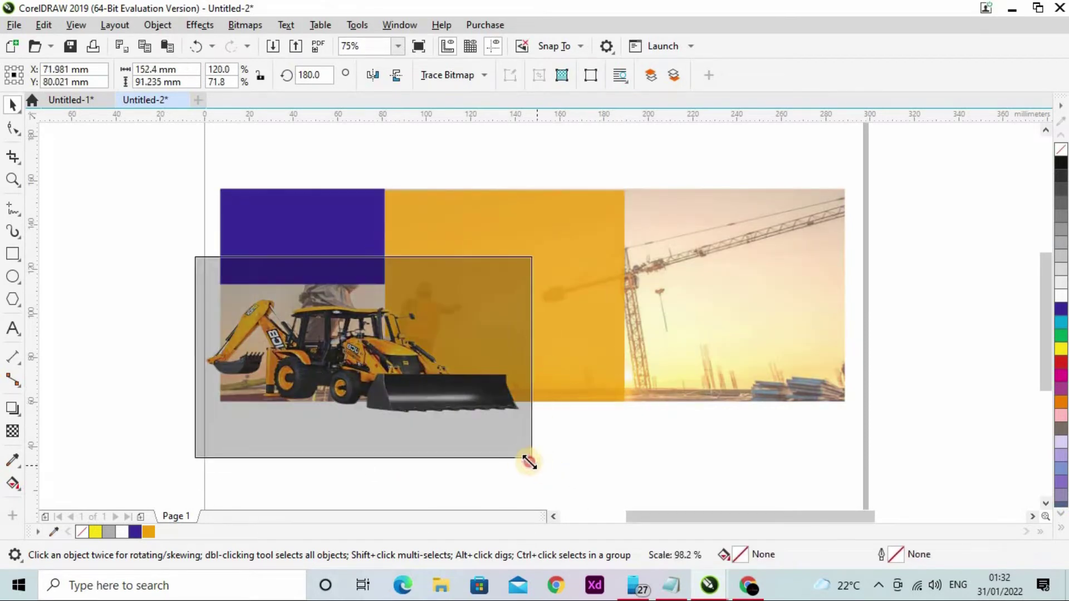
left_click_drag(356, 359, 356, 346)
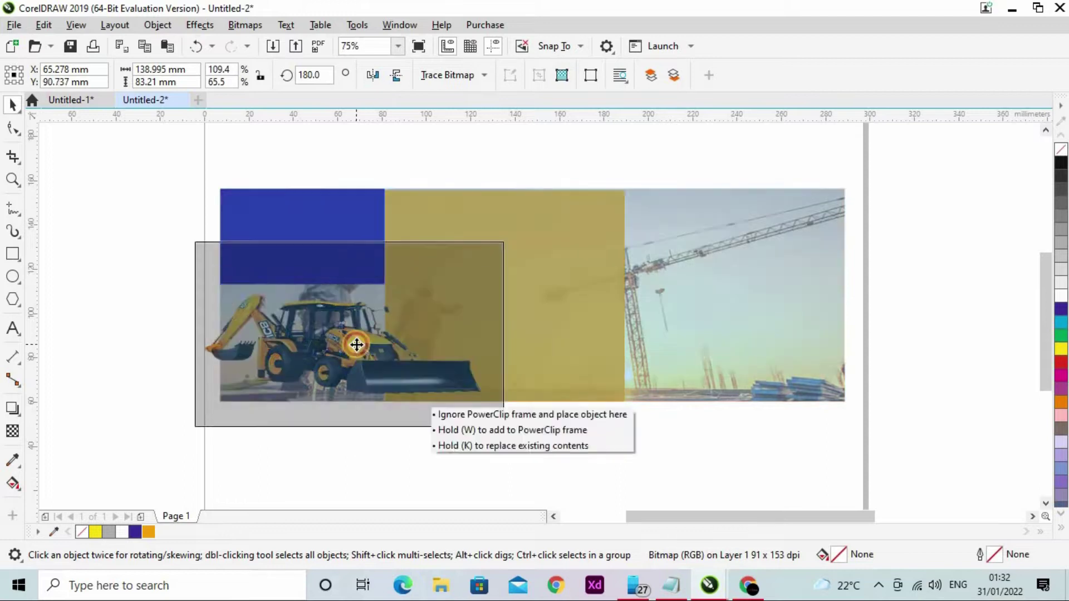
Step: PowerClip the loader photo inside the banner photo
right_click(357, 345)
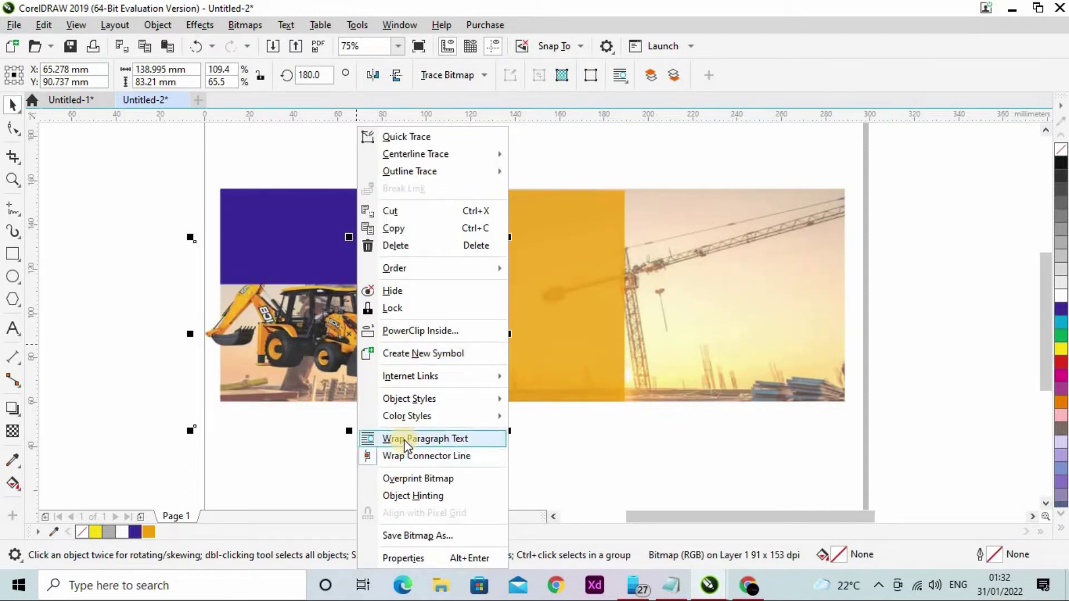
left_click(399, 331)
left_click(297, 382)
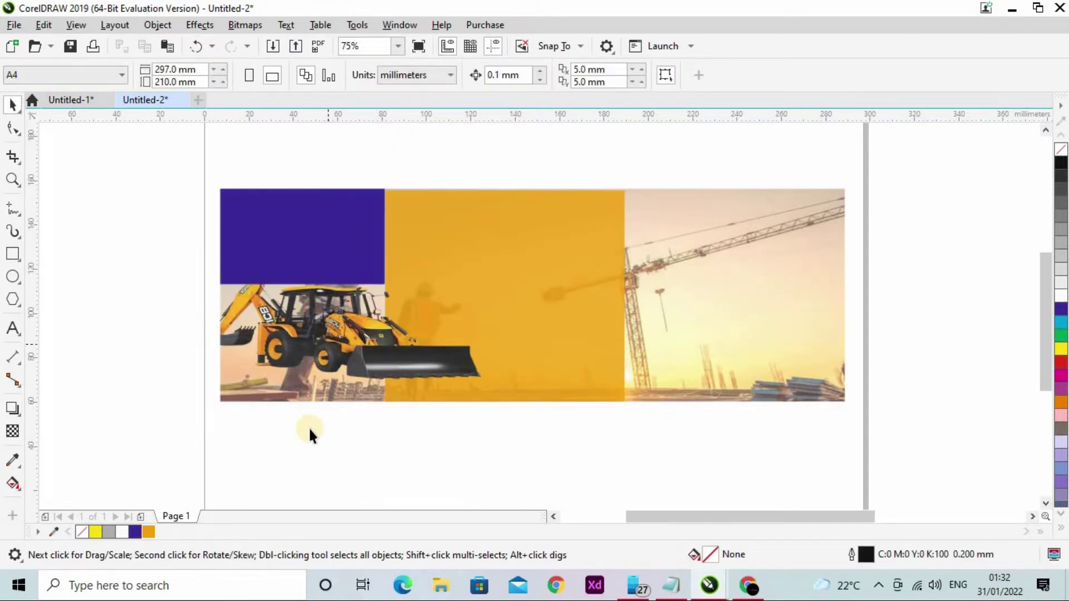
Step: Draw a thin bar along the banner's bottom edge
left_click(11, 257)
scroll(232, 400, "up", 2)
left_click_drag(200, 391, 862, 447)
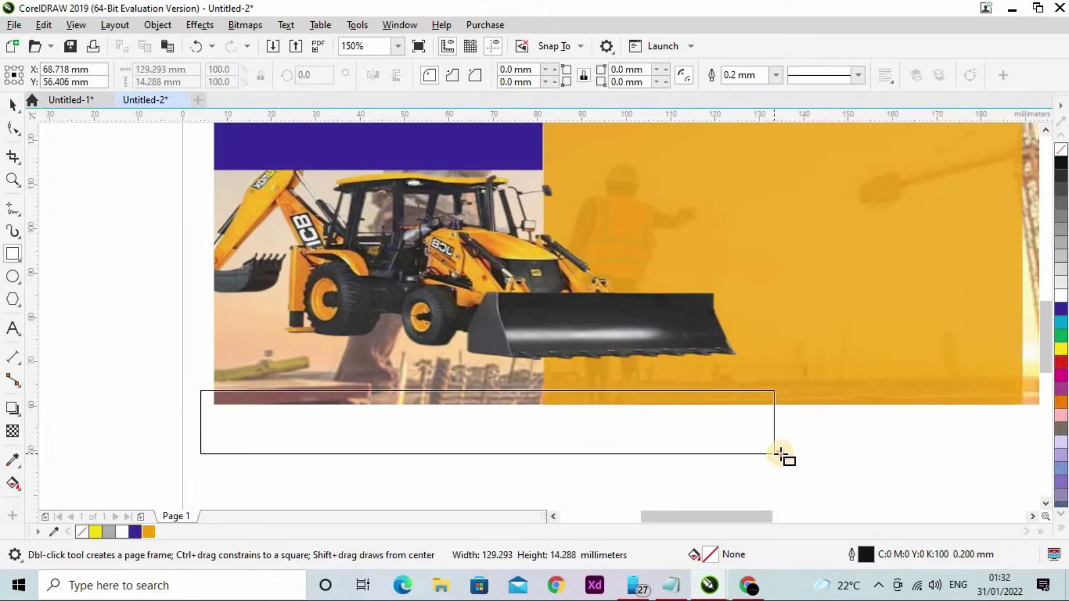
scroll(331, 439, "down", 2)
mouse_move(598, 429)
left_mouse_down()
mouse_move(660, 431)
mouse_move(646, 432)
left_mouse_up()
left_click_drag(453, 442, 452, 432)
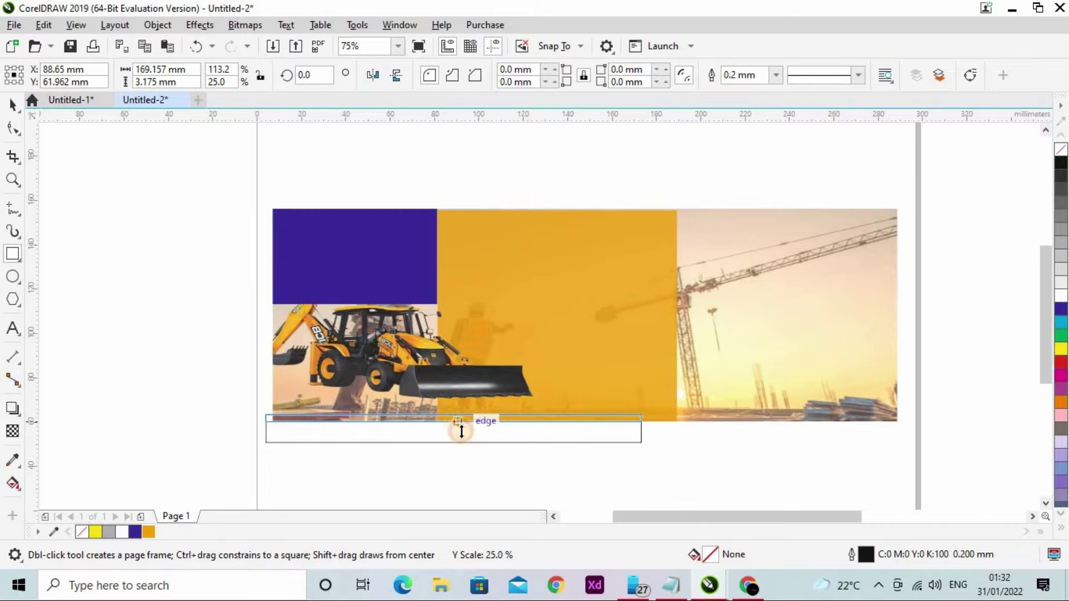
Step: Fill the bar purple and PowerClip it inside the banner photo
left_click(1061, 309)
key("space")
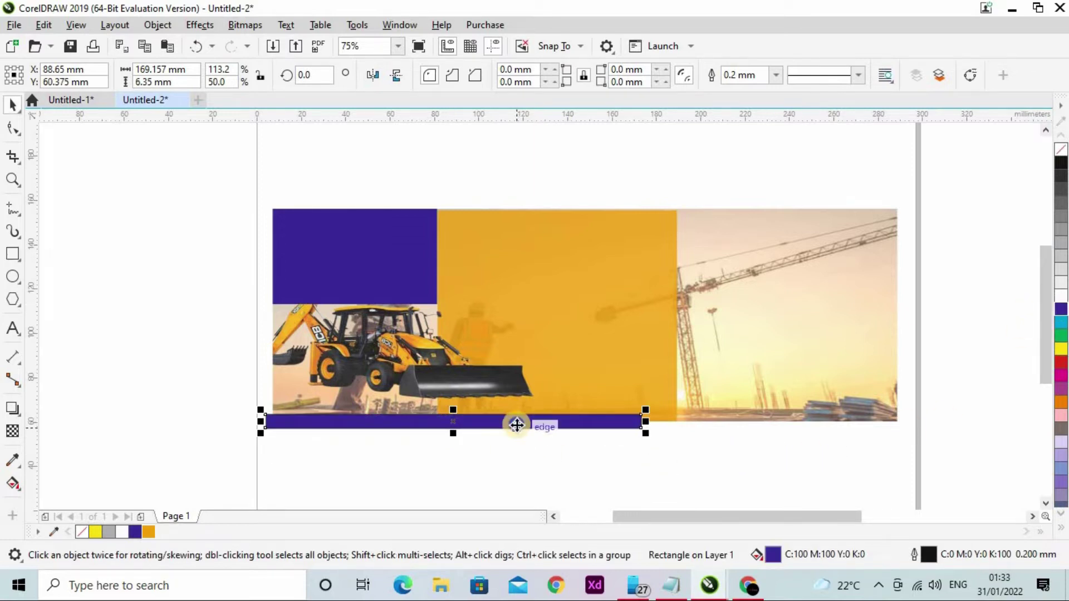
right_click(516, 424)
left_click(577, 295)
left_click(821, 411)
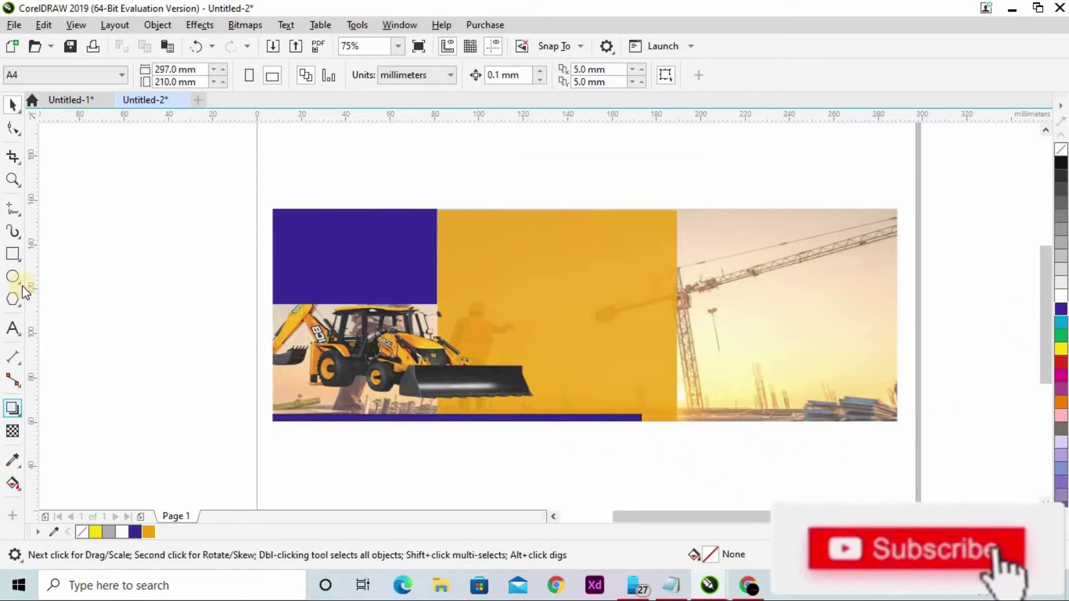
Step: Draw a second bottom rectangle under the banner's right side and fill it orange
key("F6")
scroll(655, 425, "up", 2)
left_click_drag(615, 409, 988, 452)
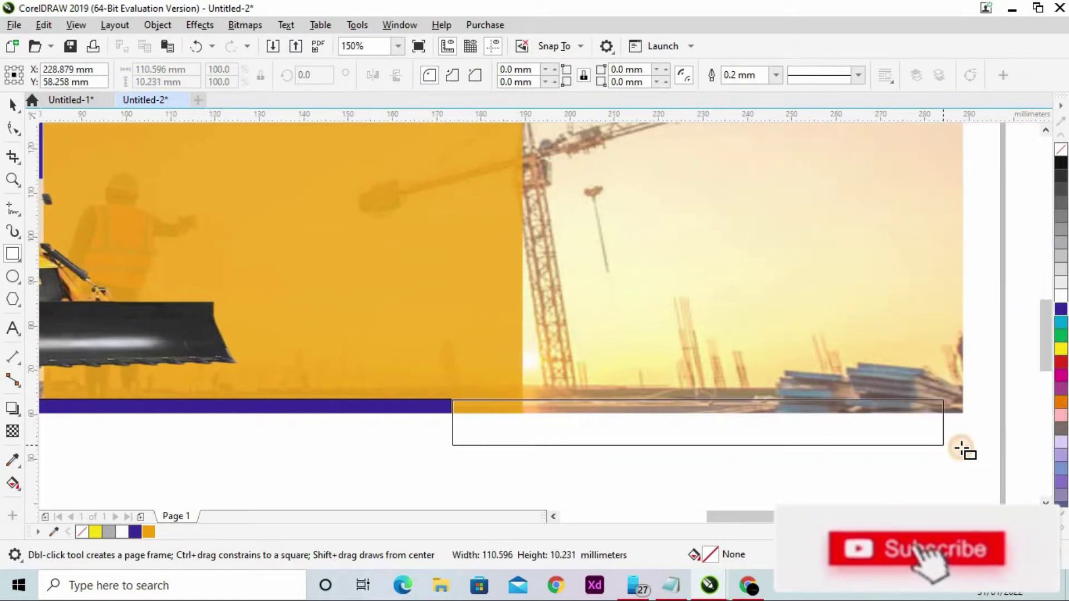
left_click_drag(450, 424, 441, 426)
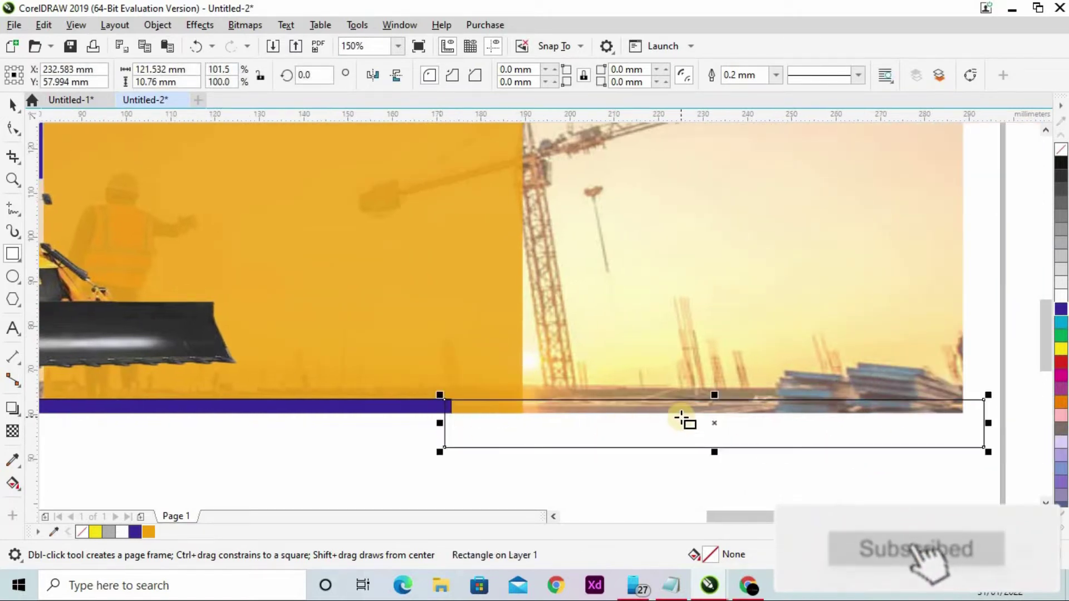
scroll(688, 423, "up", 2)
scroll(741, 386, "down", 1)
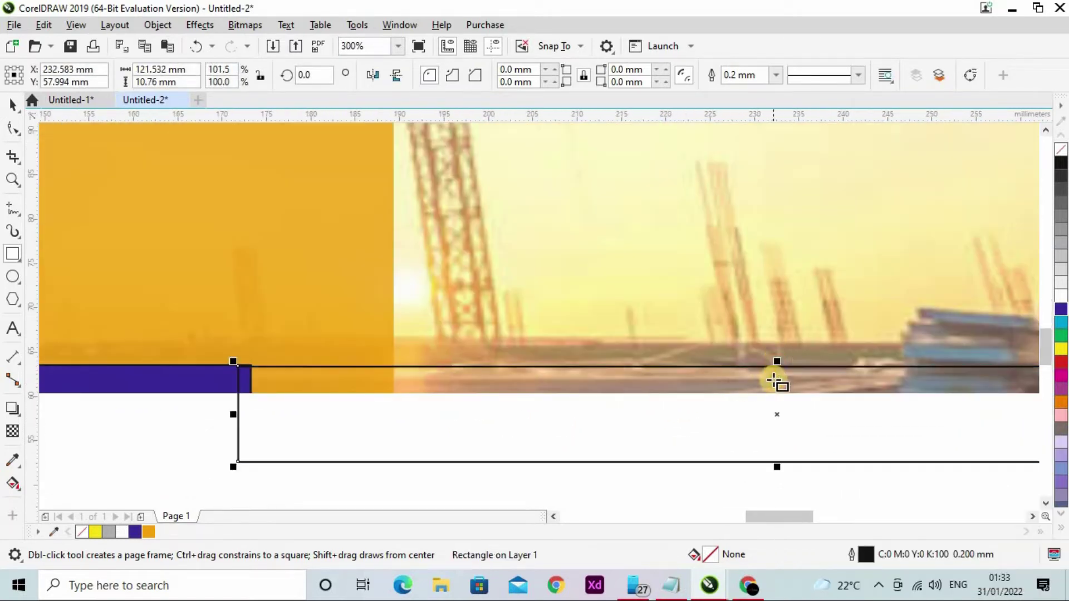
left_click_drag(1061, 407, 835, 446)
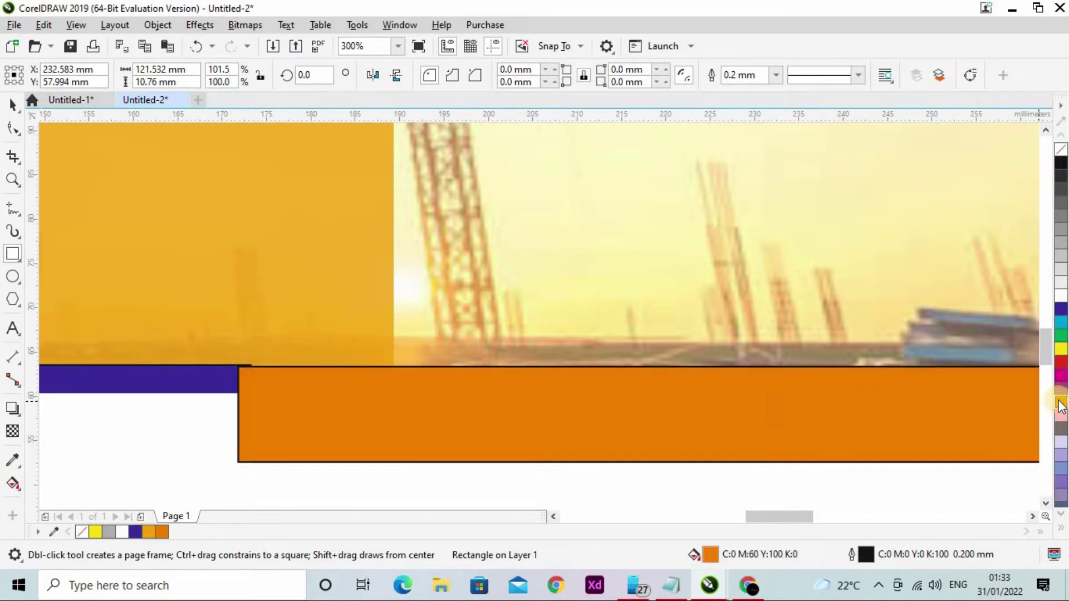
left_click_drag(1061, 406, 546, 125)
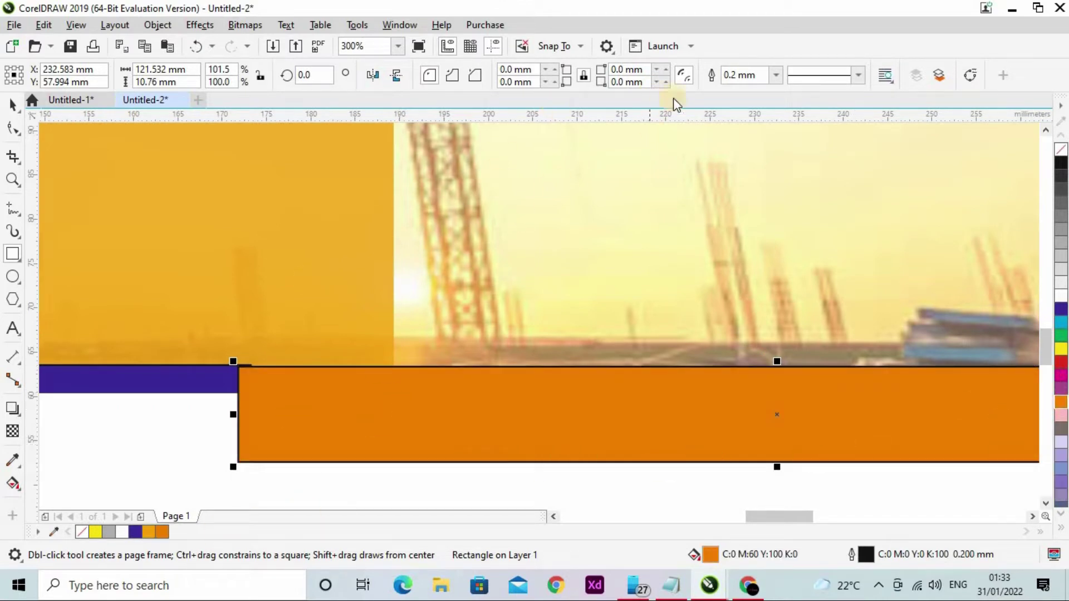
Step: Set the orange rectangle's outline to None and PowerClip it into the banner photo
left_click(775, 74)
left_click(736, 88)
key("space")
left_click(696, 410)
right_click(697, 410)
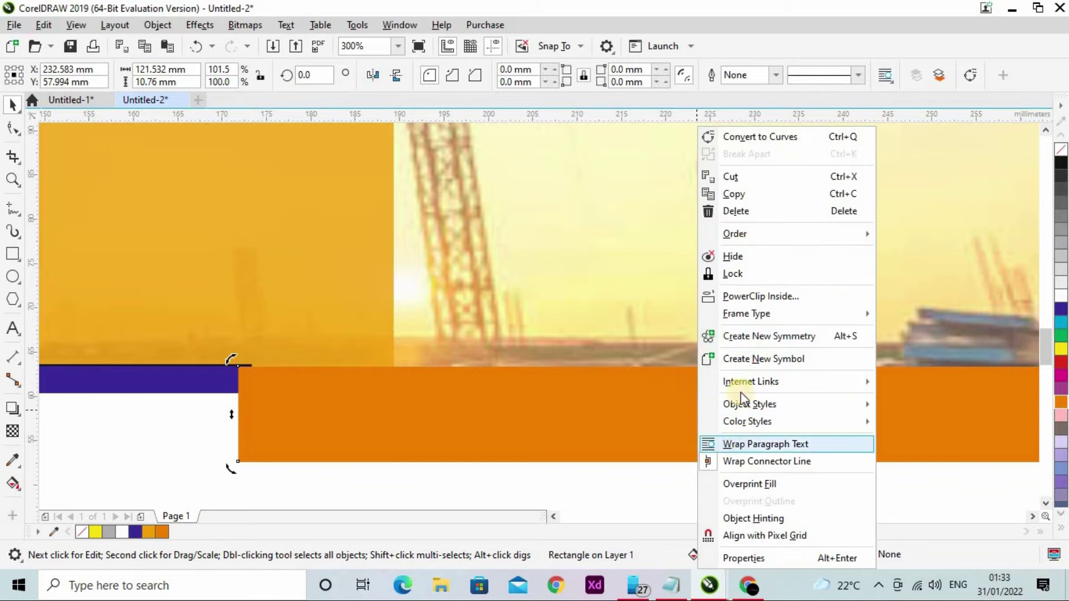
left_click(761, 296)
left_click(479, 379)
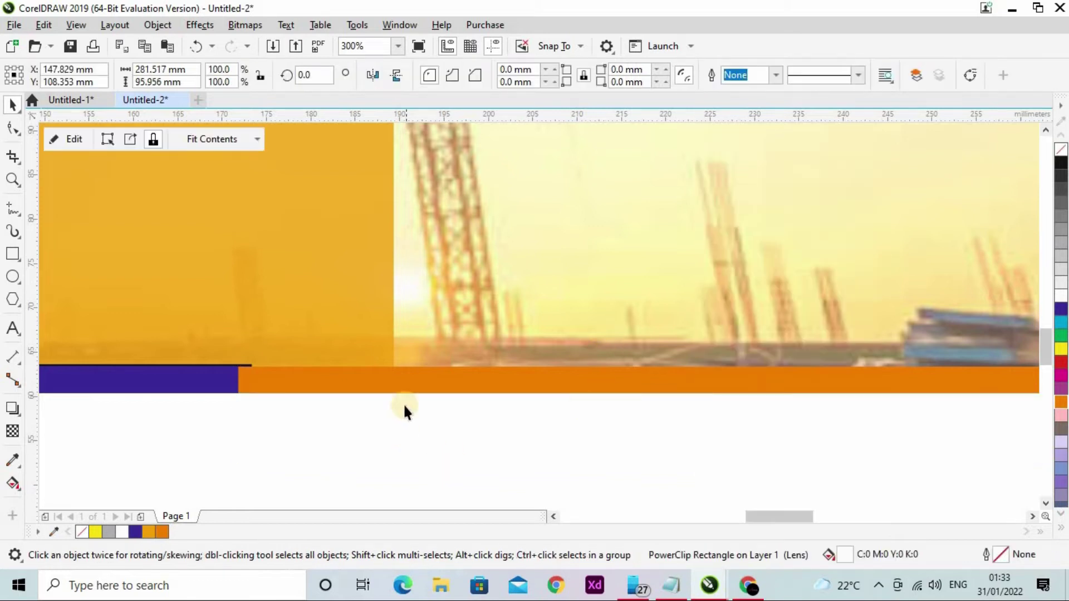
Step: Remove the orange strip's outline inside the PowerClip contents
left_click(196, 381, "ctrl")
left_click(776, 74)
left_click(736, 88)
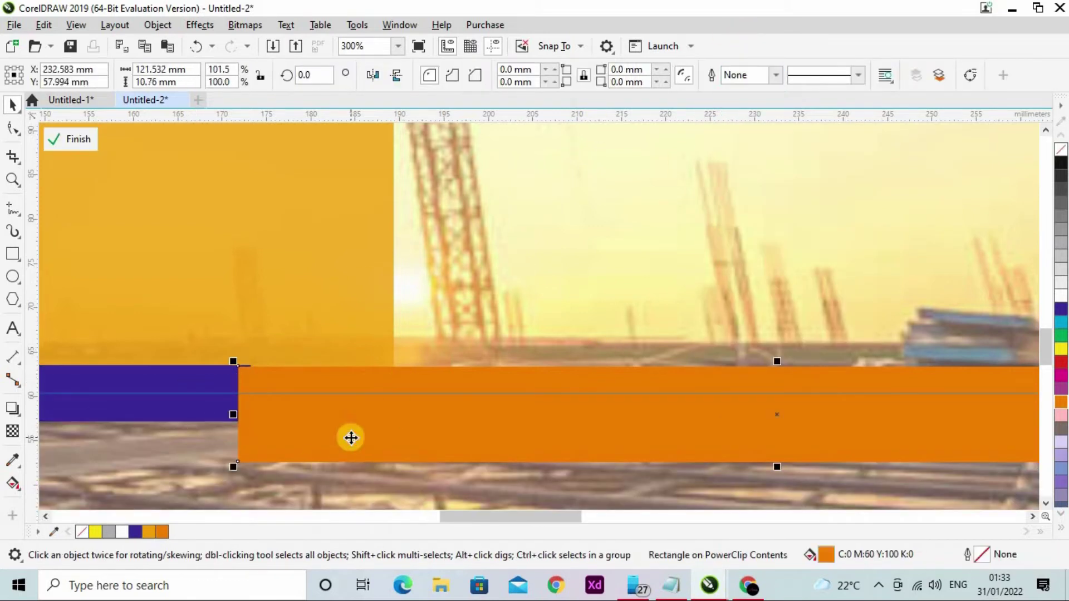
left_click(70, 139)
Step: Draw a 35.278 mm square over the blue block
scroll(592, 384, "down", 1)
left_click(592, 384)
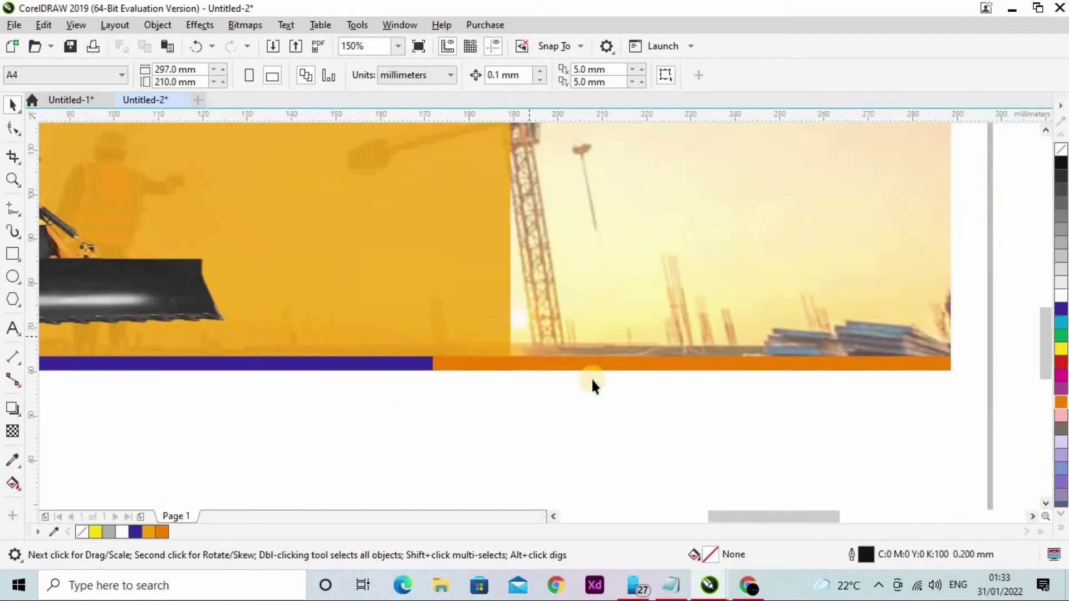
scroll(592, 384, "down", 1)
key("F6")
mouse_move(282, 222)
left_mouse_down()
mouse_move(363, 295)
mouse_move(323, 260)
left_mouse_up()
Step: Fill the square with a deep orange shade from the palette
scroll(334, 267, "up", 1)
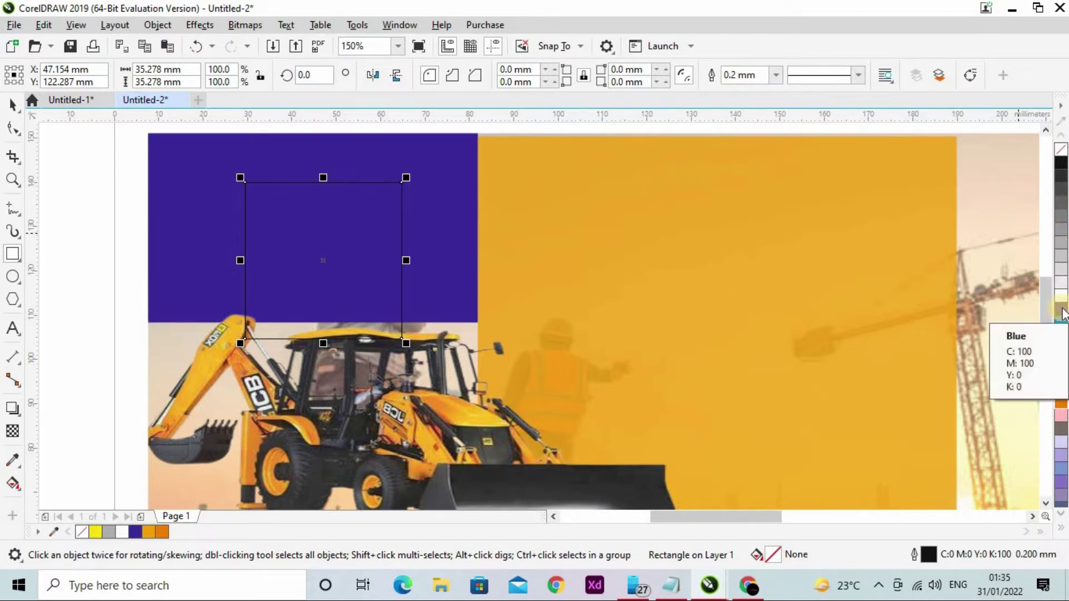
left_click(1060, 310)
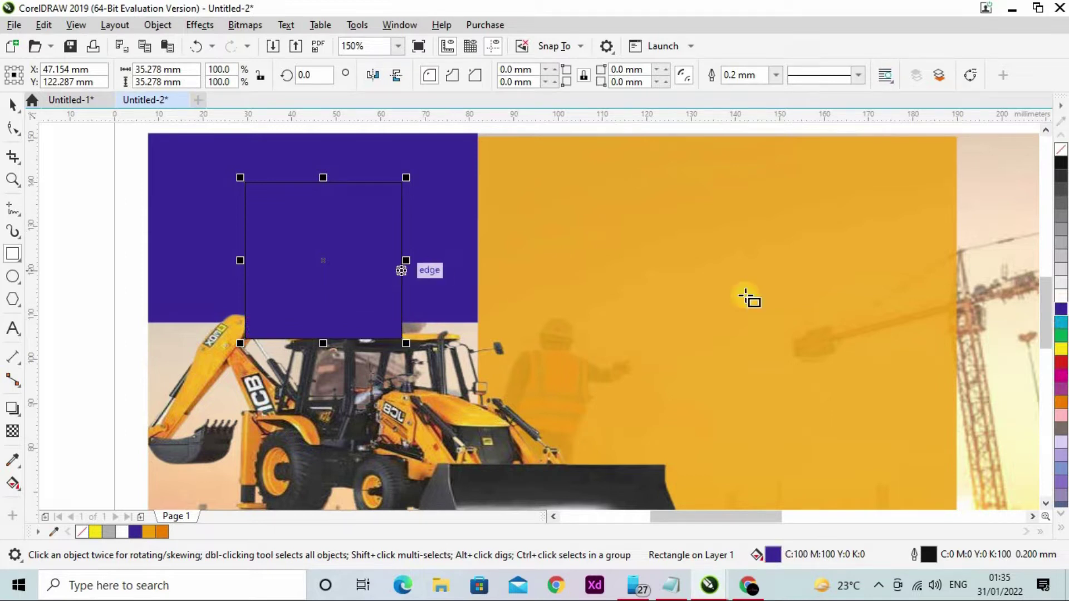
left_click(1061, 405)
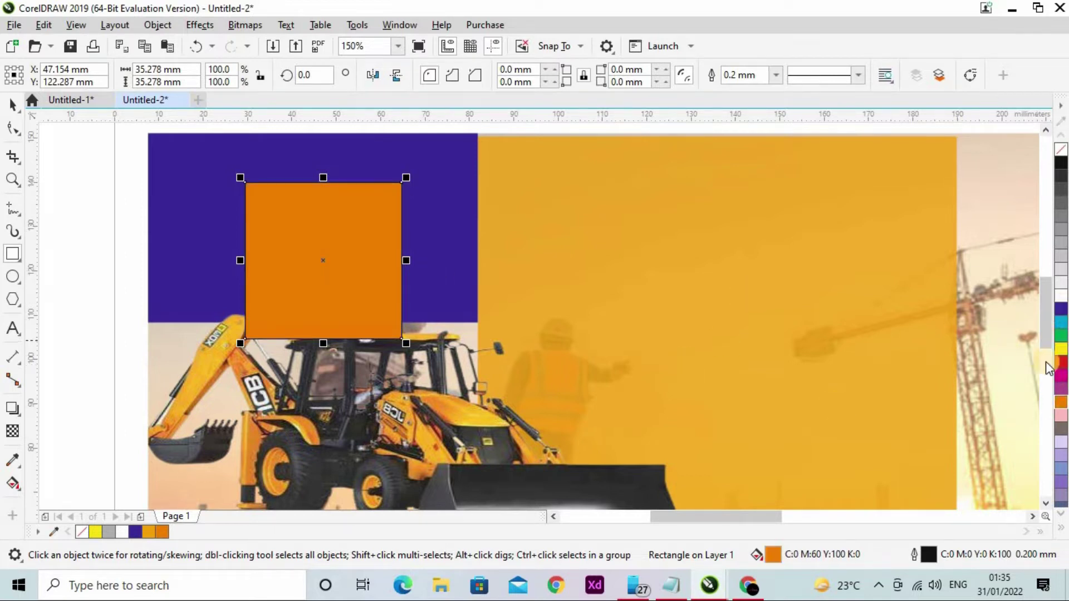
left_click(1061, 349)
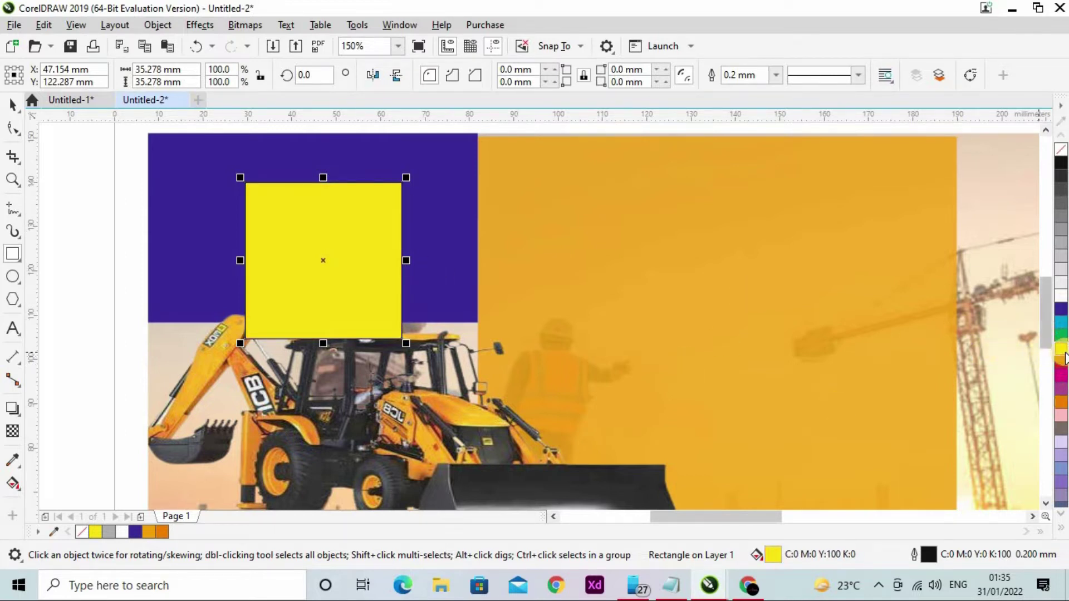
left_click(1064, 350)
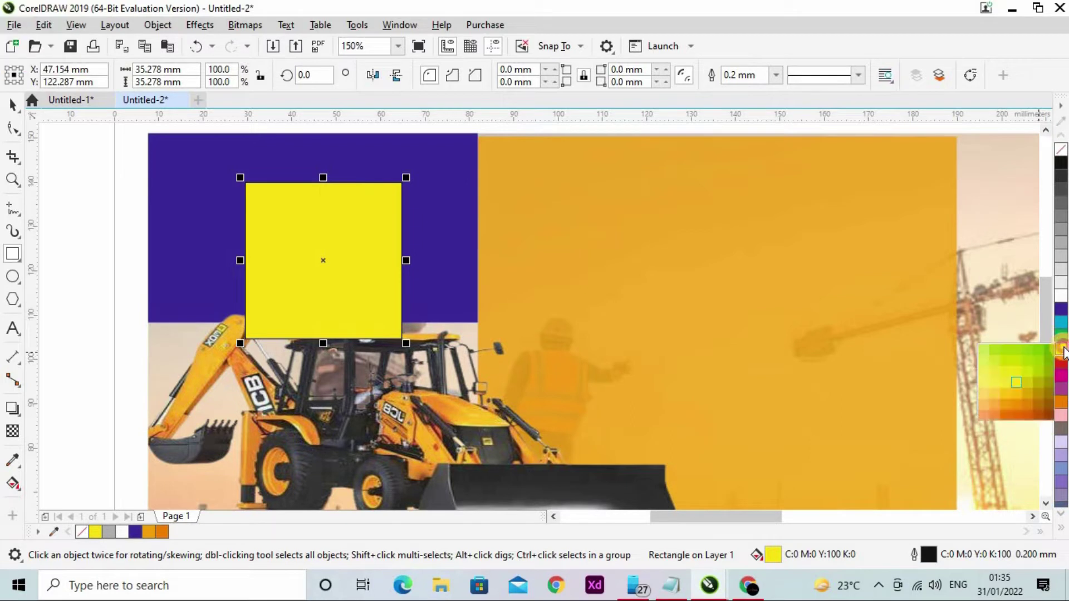
left_click(1018, 404)
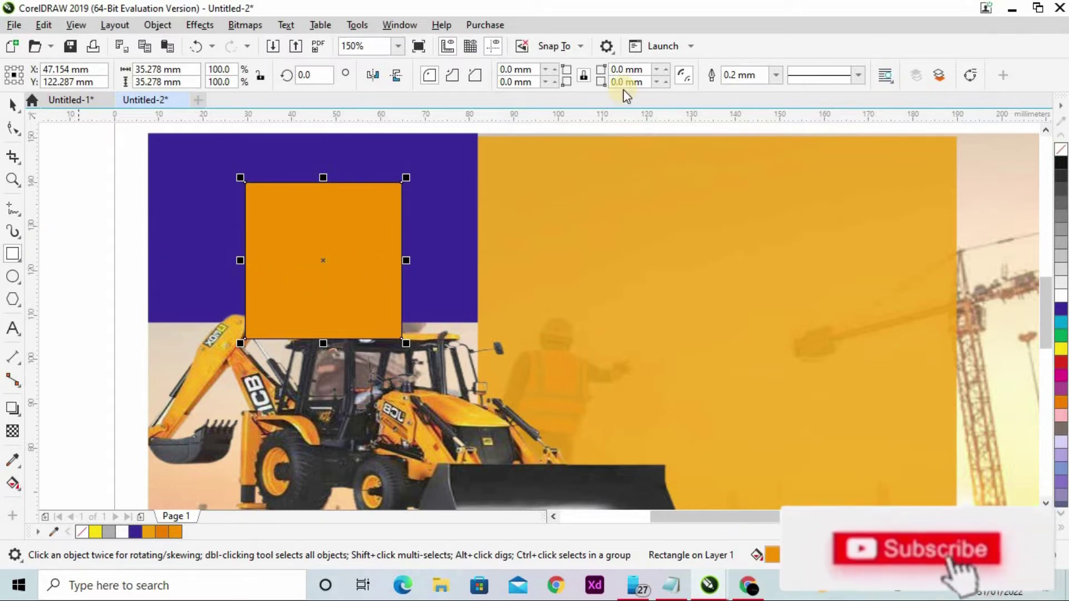
Step: Remove the square's outline and add a smaller purple square inside it as a frame
left_click(775, 83)
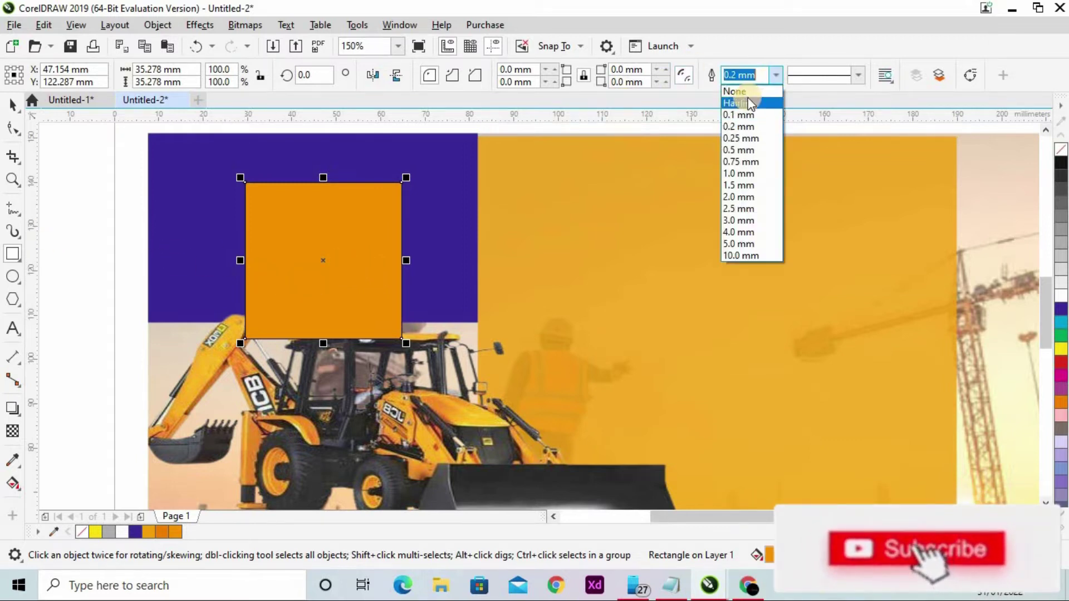
left_click(745, 89)
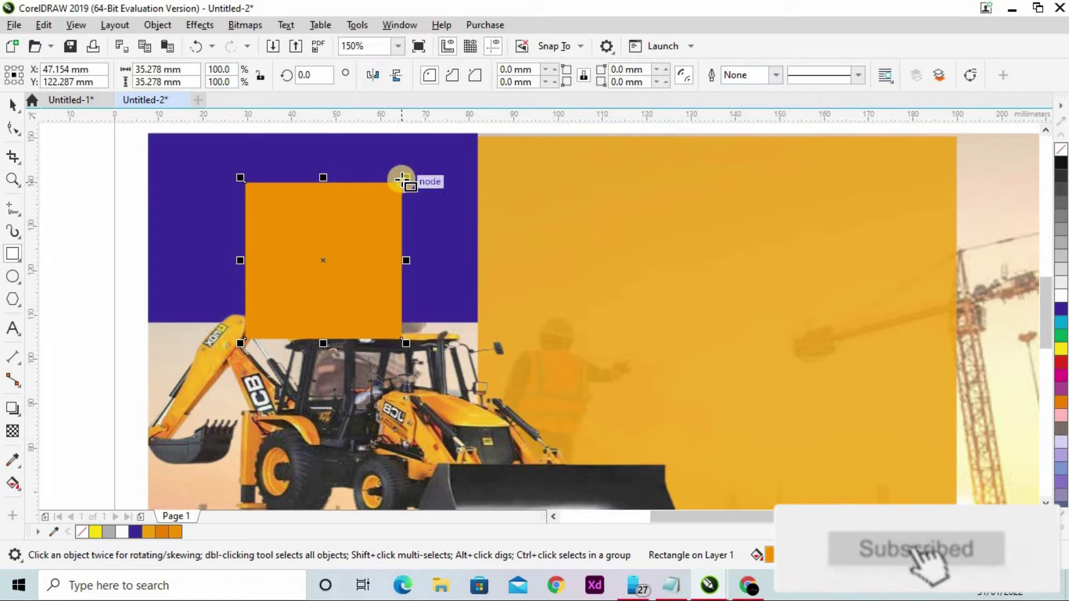
left_click_drag(406, 178, 392, 200)
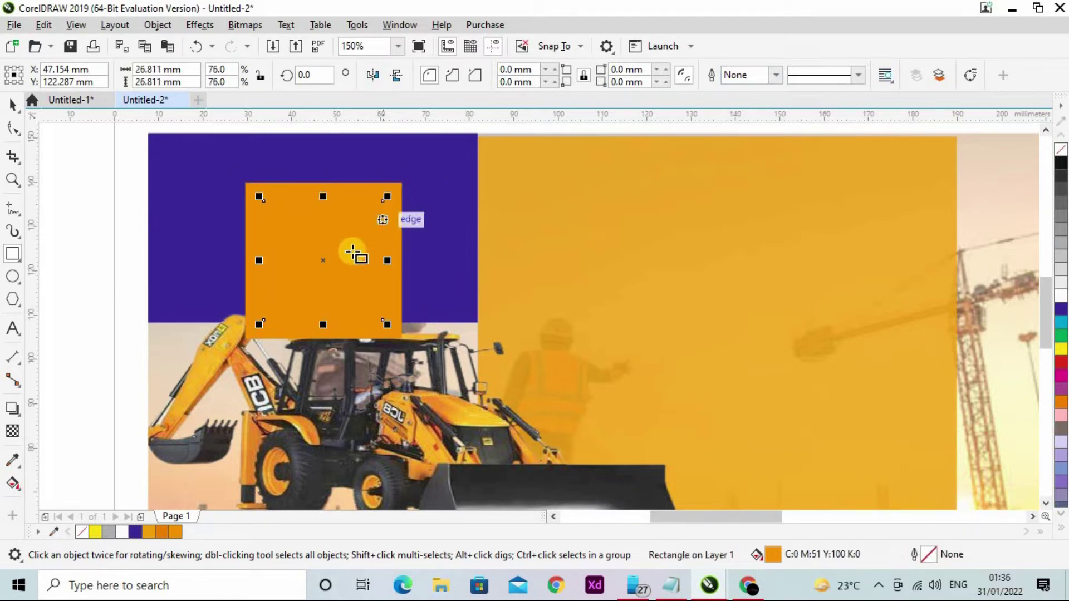
left_click(1060, 308)
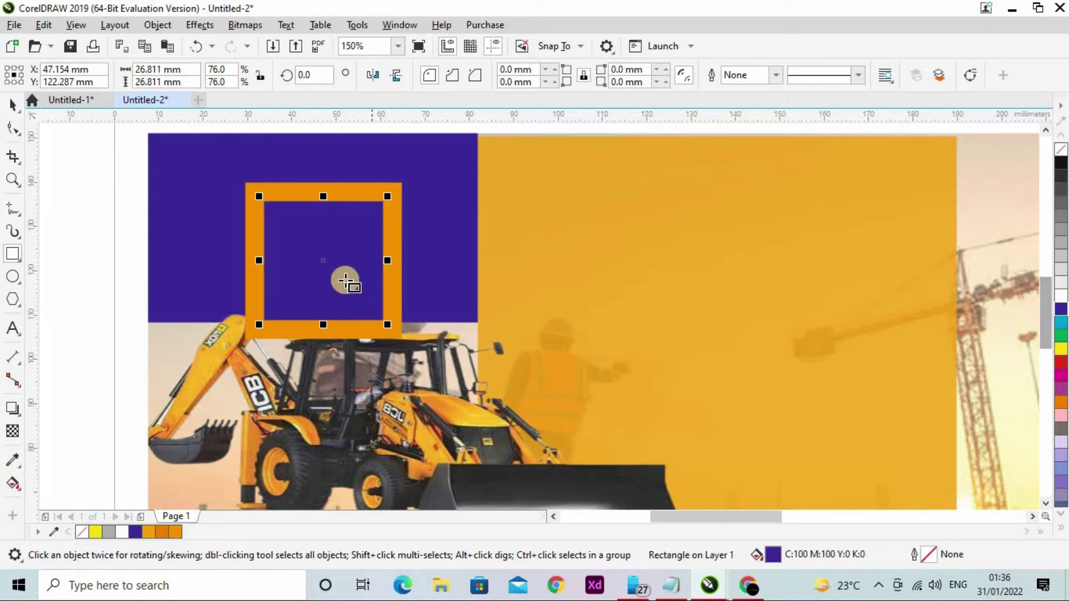
Step: Make the building logo white, enlarge it with its caption, and place it on the orange block
scroll(369, 275, "down", 5)
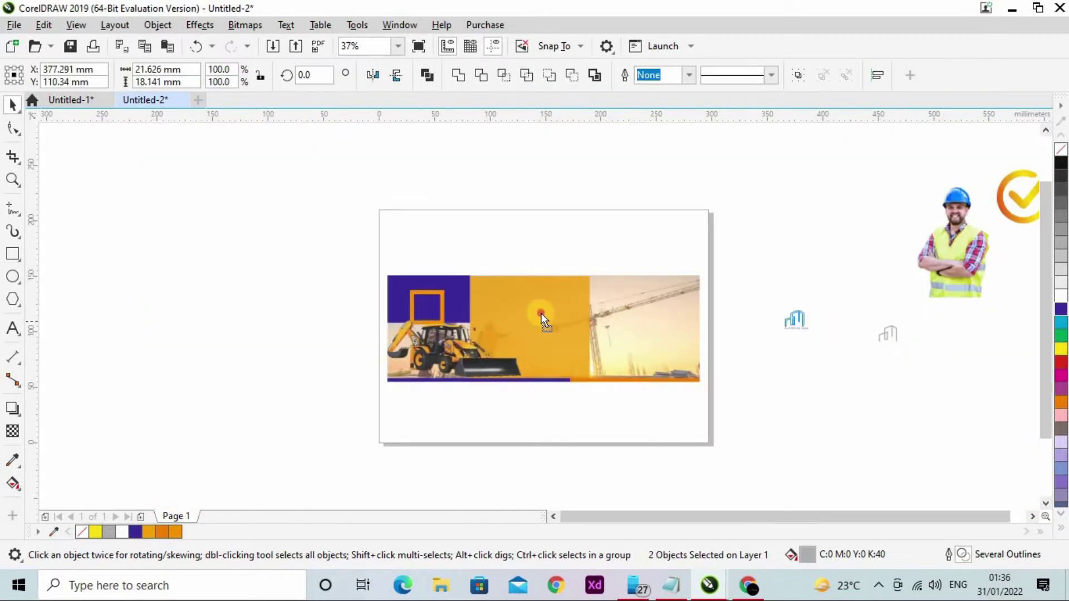
left_click_drag(540, 313, 497, 296)
scroll(496, 296, "up", 5)
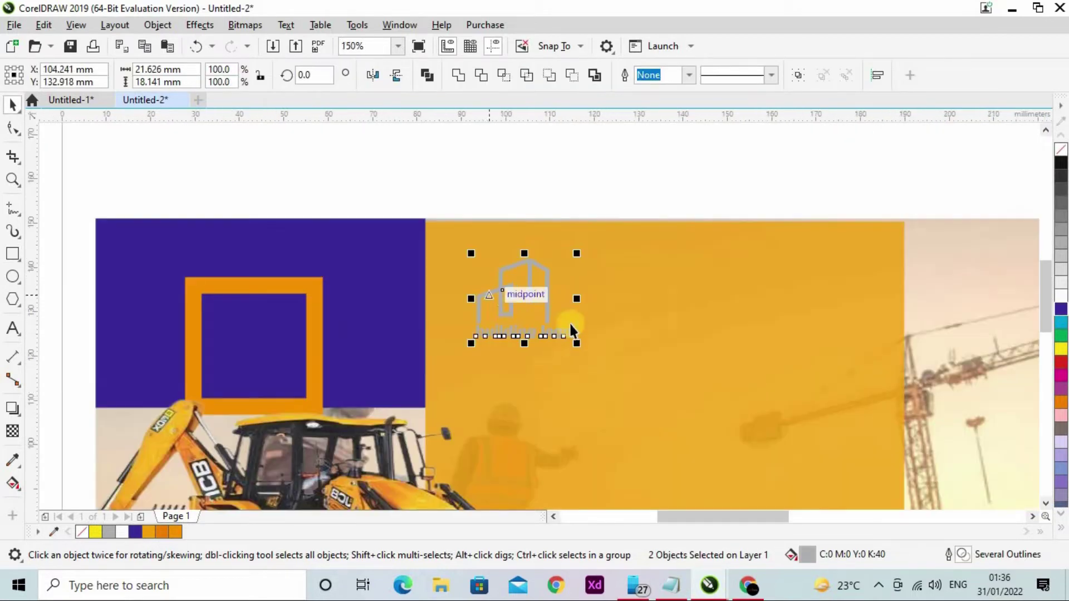
left_click(1059, 298)
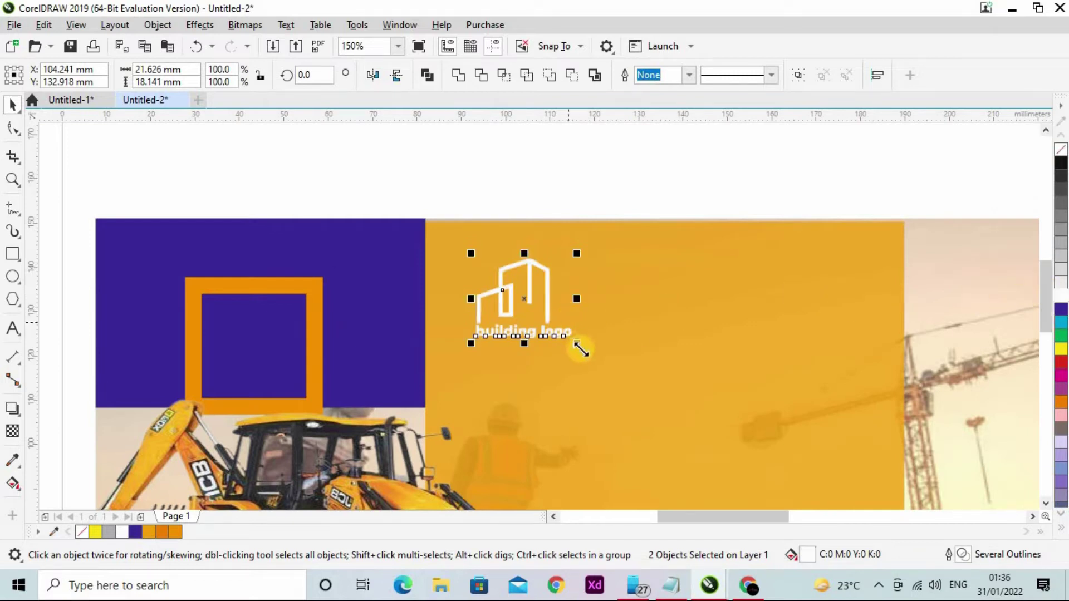
left_click_drag(580, 347, 587, 352)
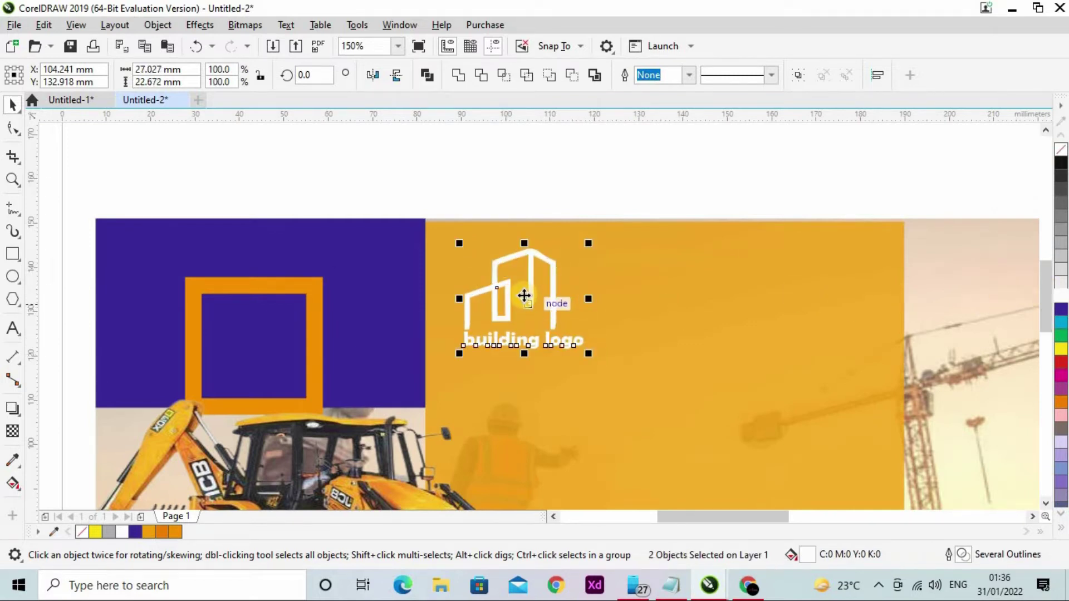
left_click_drag(516, 303, 467, 291)
left_click(473, 189)
Step: Bring the hard-hat worker photo onto the banner's right side
scroll(398, 299, "down", 2)
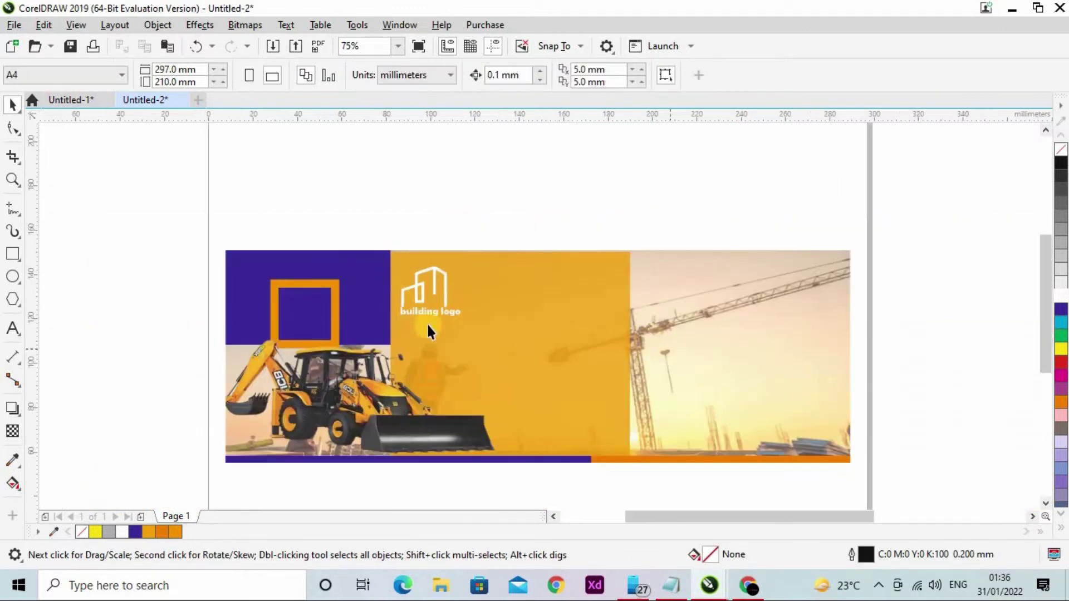
scroll(427, 322, "down", 2)
mouse_move(885, 256)
left_mouse_down()
mouse_move(570, 365)
mouse_move(451, 365)
left_mouse_up()
Step: Resize the worker photo over the orange block and PowerClip it inside the banner
scroll(734, 340, "up", 2)
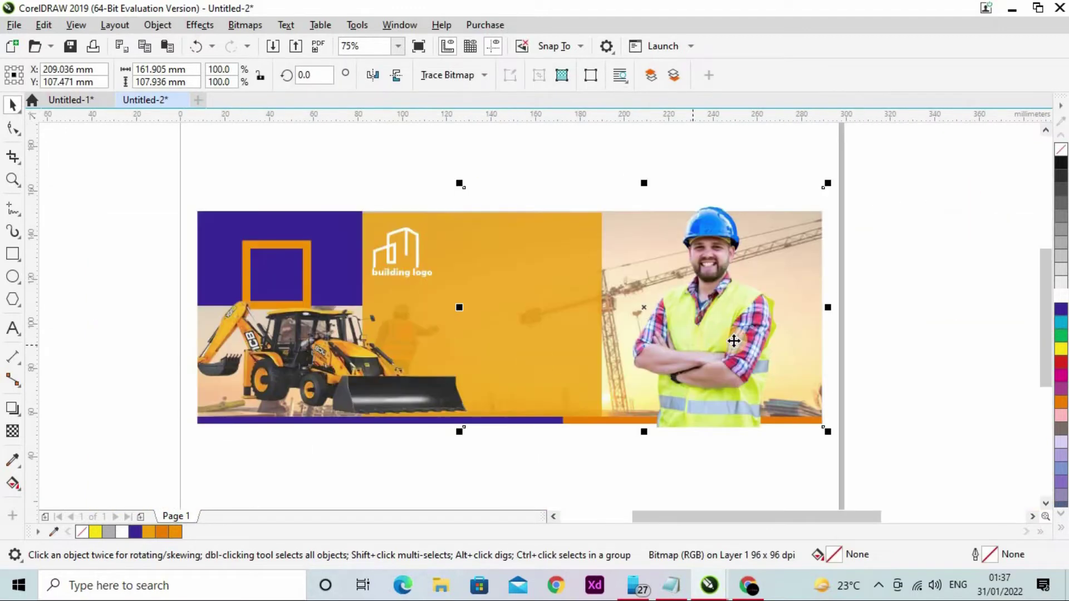
left_click_drag(576, 335, 579, 338)
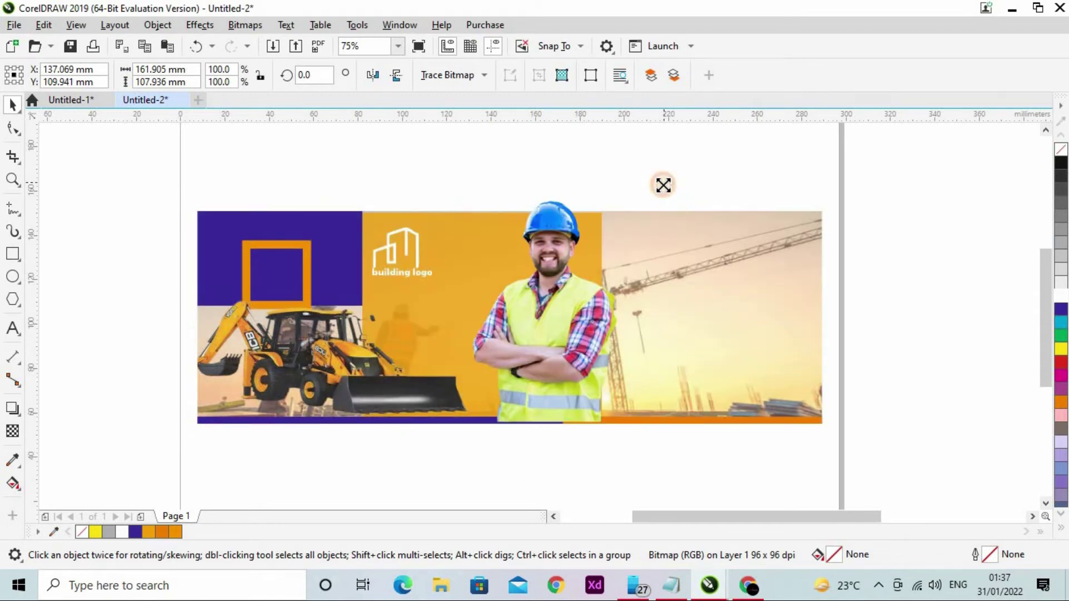
left_click_drag(669, 178, 647, 192)
left_click_drag(550, 325, 556, 340)
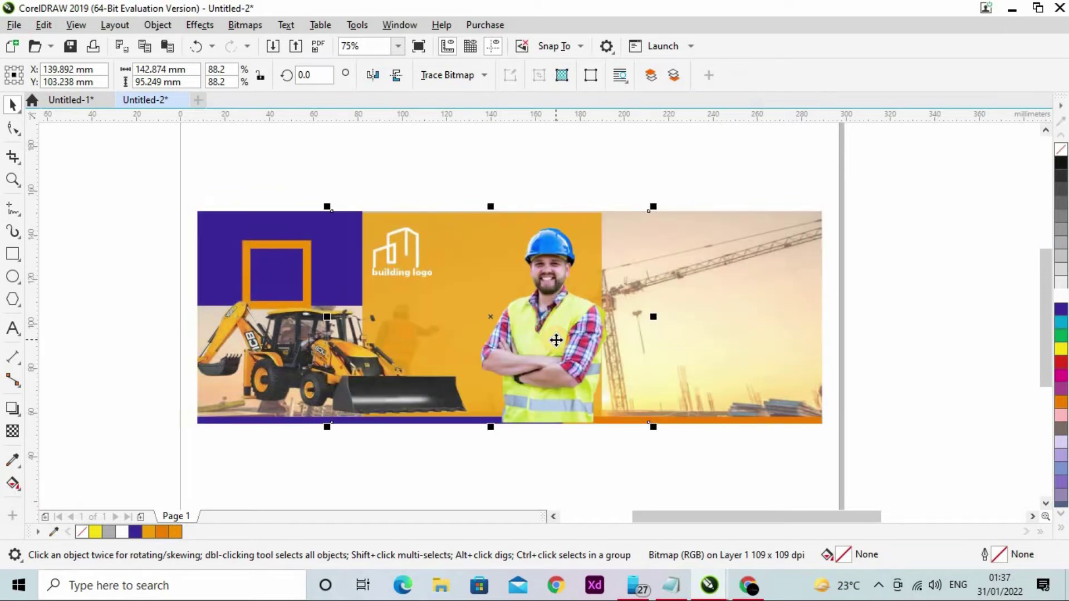
right_click(555, 339)
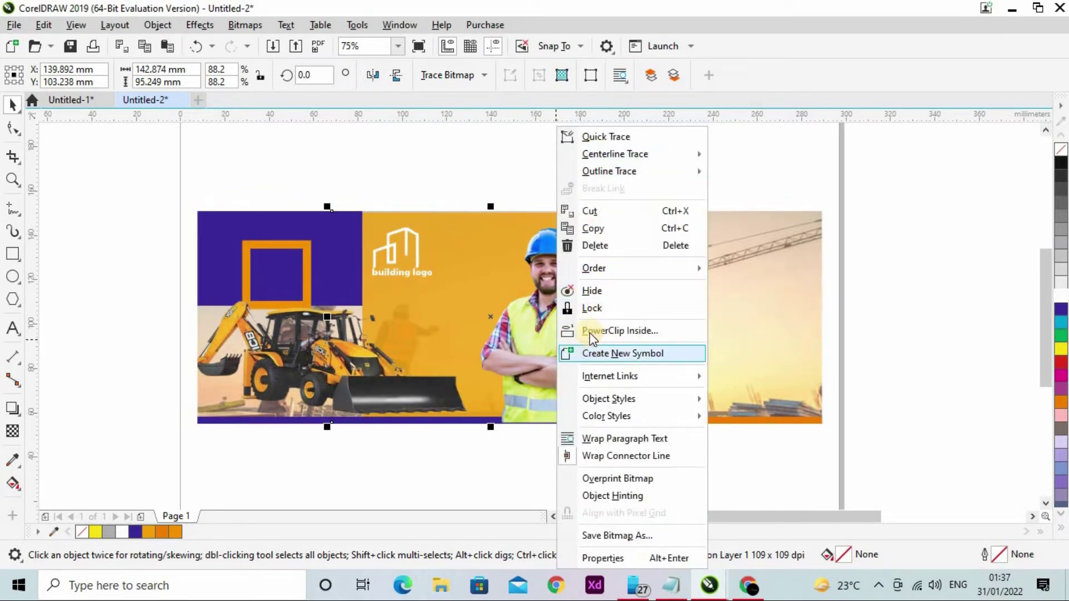
left_click(647, 334)
left_click(582, 366)
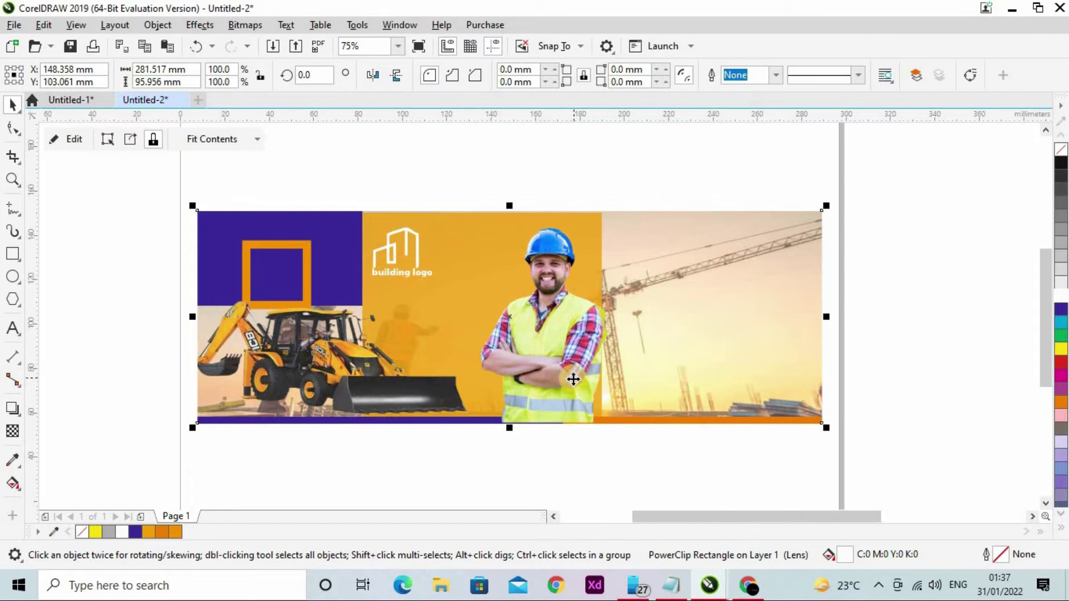
Step: Nudge the clipped worker photo right and give it a soft drop shadow
double_click(567, 365)
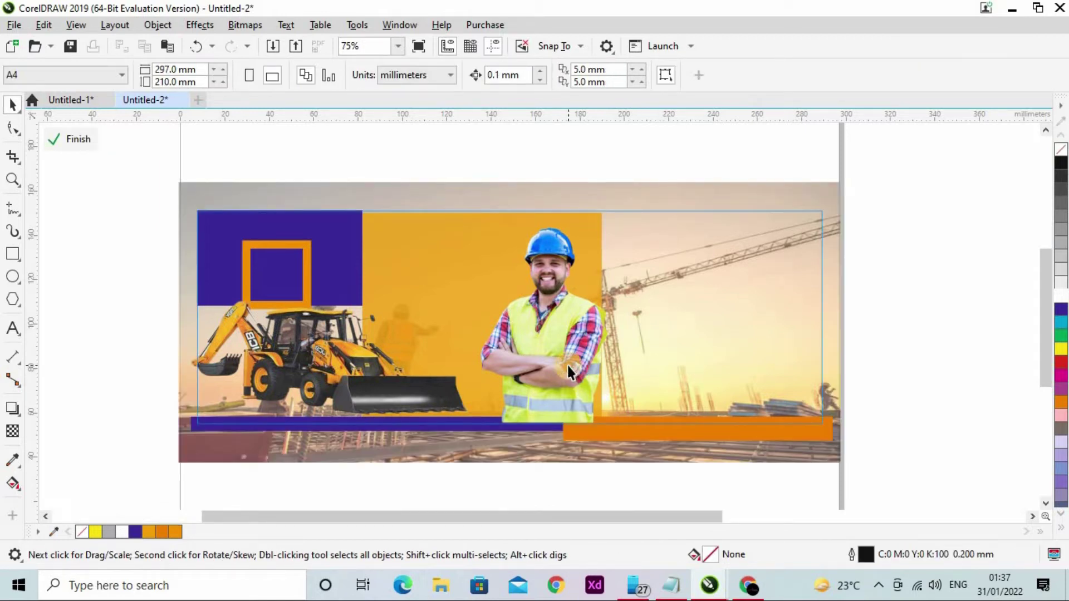
left_click(565, 322)
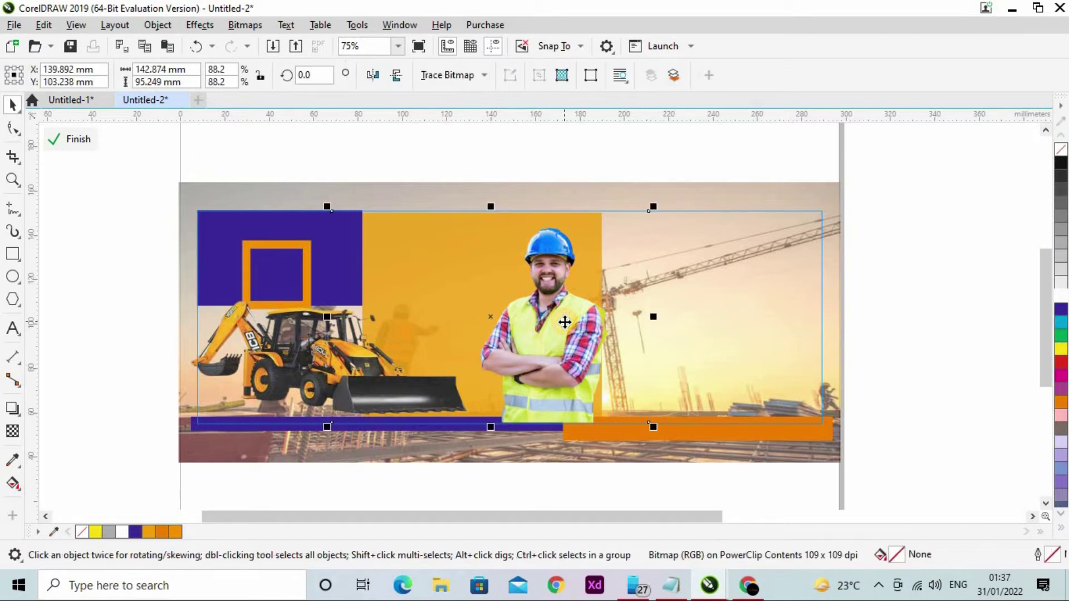
left_click_drag(564, 322, 565, 321)
key("Right")
key("Right")
key("Right")
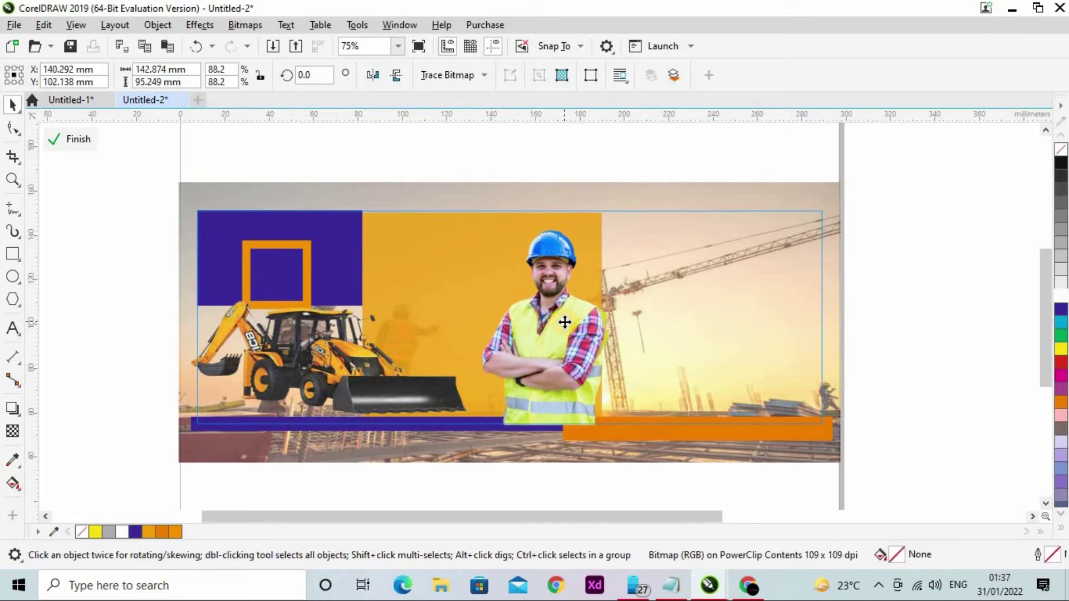
key("Right")
key("Right")
key("Right")
left_click(72, 140)
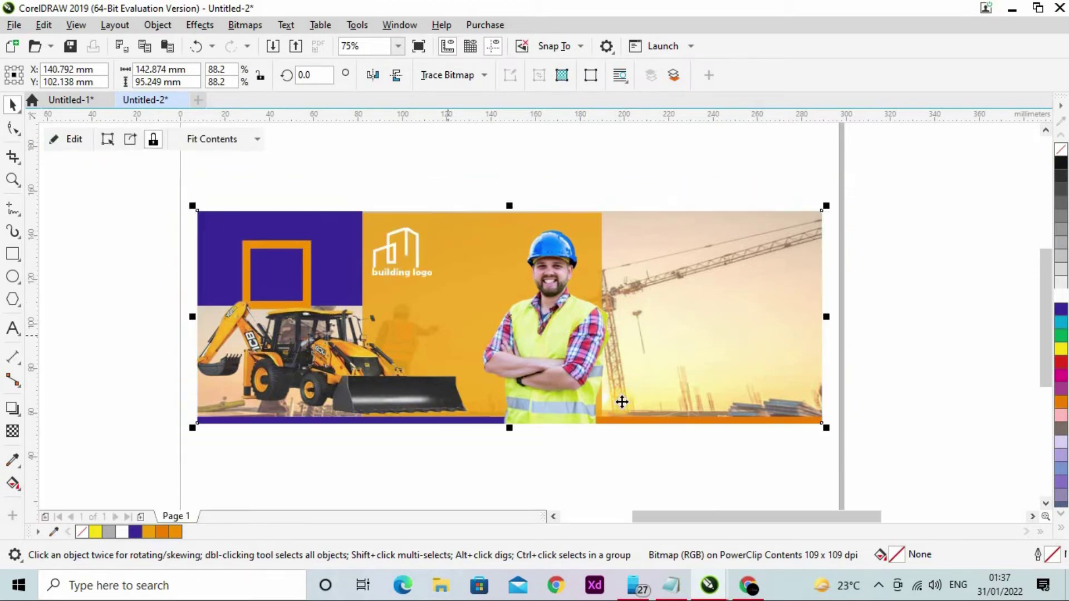
mouse_move(492, 319)
left_mouse_down()
mouse_move(633, 348)
mouse_move(640, 324)
left_mouse_up()
key("space")
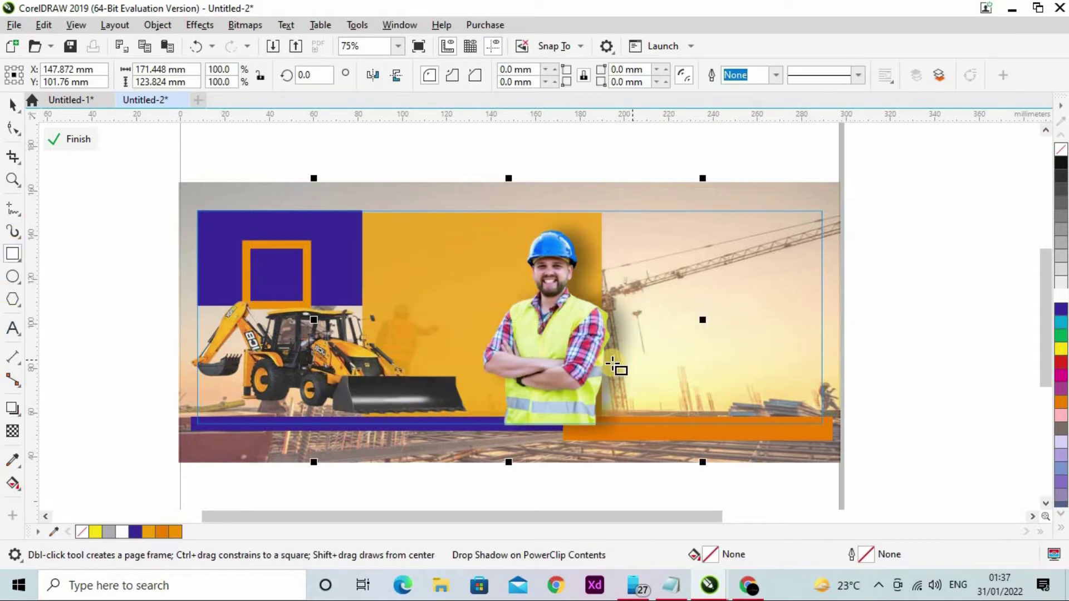
Step: Draw a rectangle beside the worker and a smaller one inside, then combine them into a hollow frame
left_click_drag(461, 279, 552, 377)
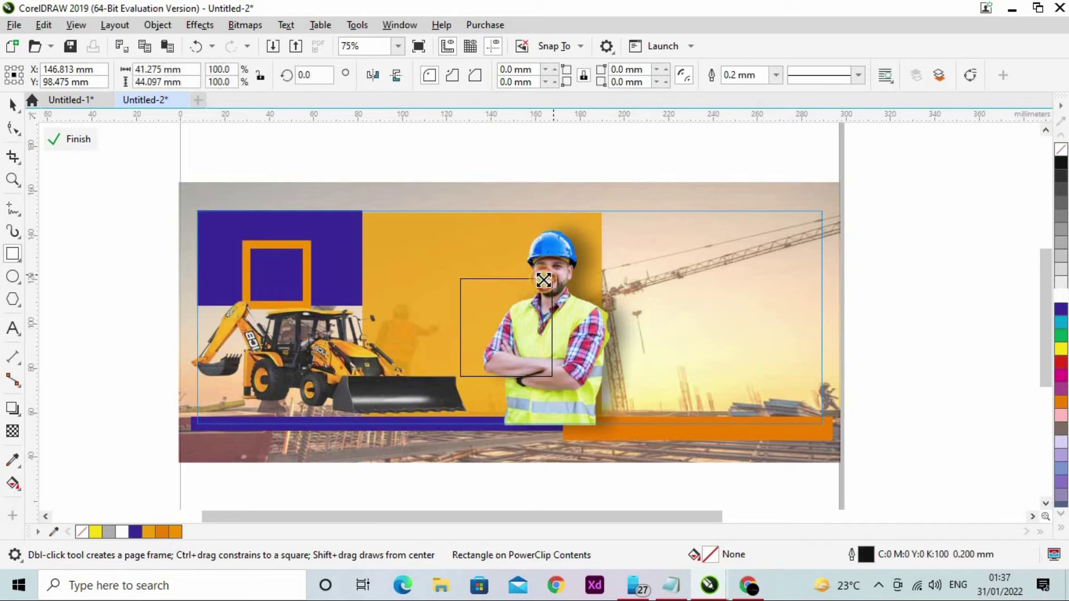
left_click_drag(552, 279, 544, 280)
left_click_drag(542, 284, 536, 296)
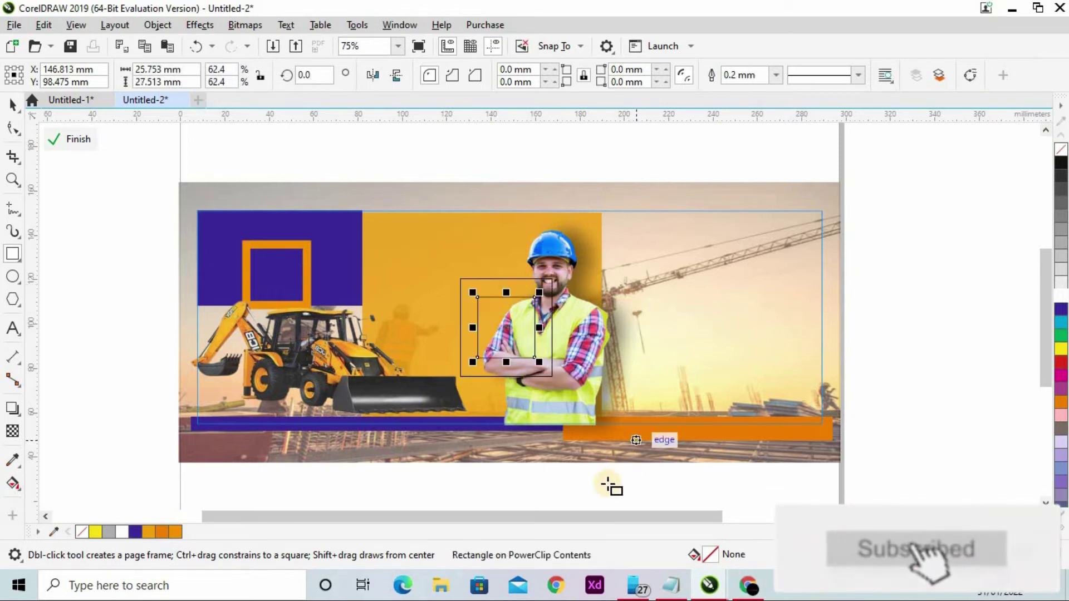
key("space")
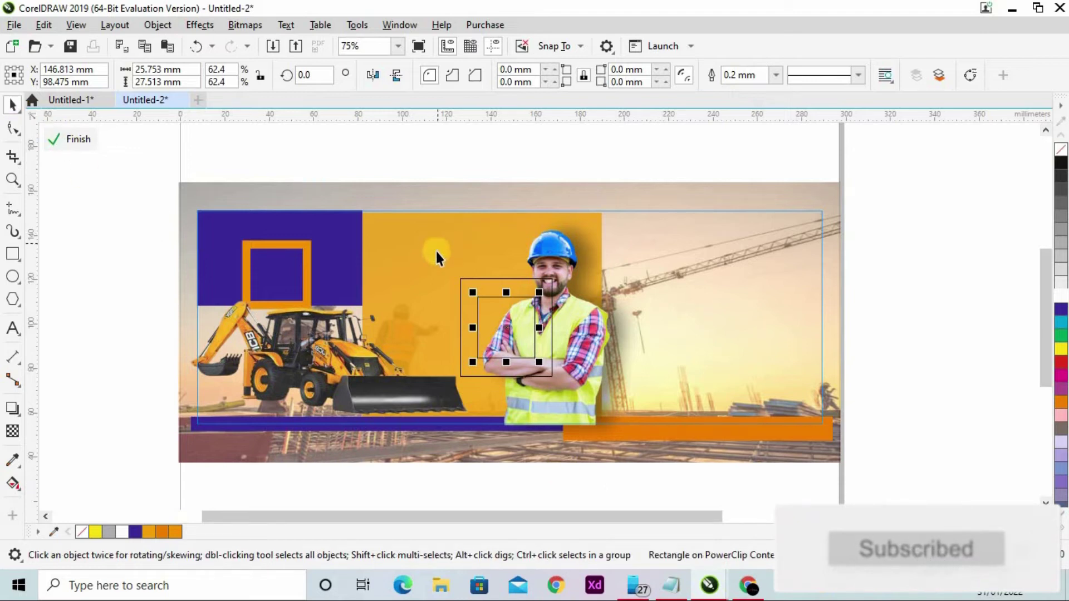
scroll(534, 277, "up", 2)
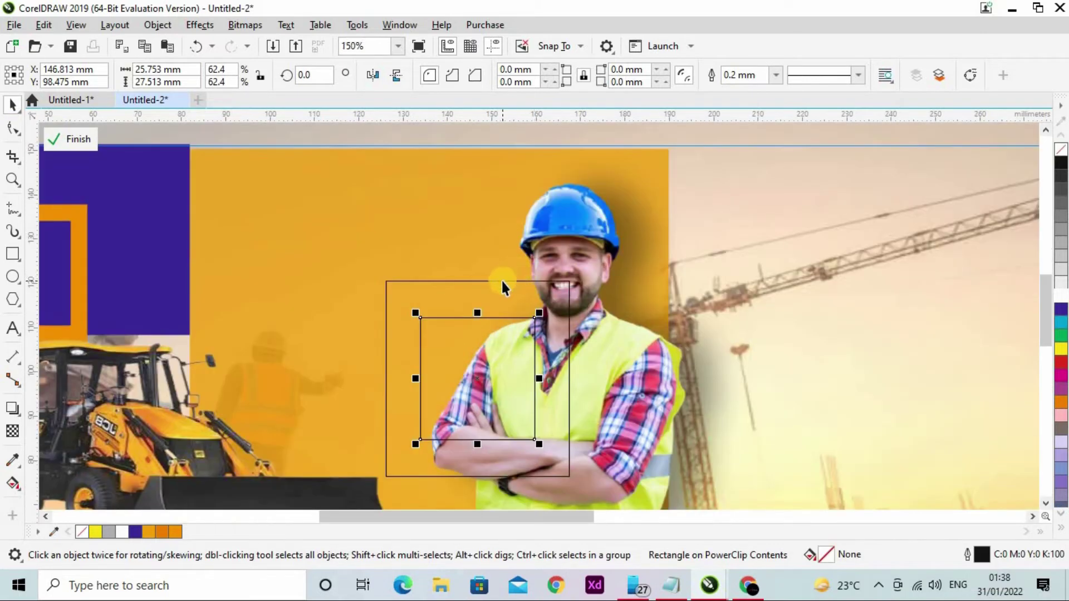
left_click(503, 281, "shift")
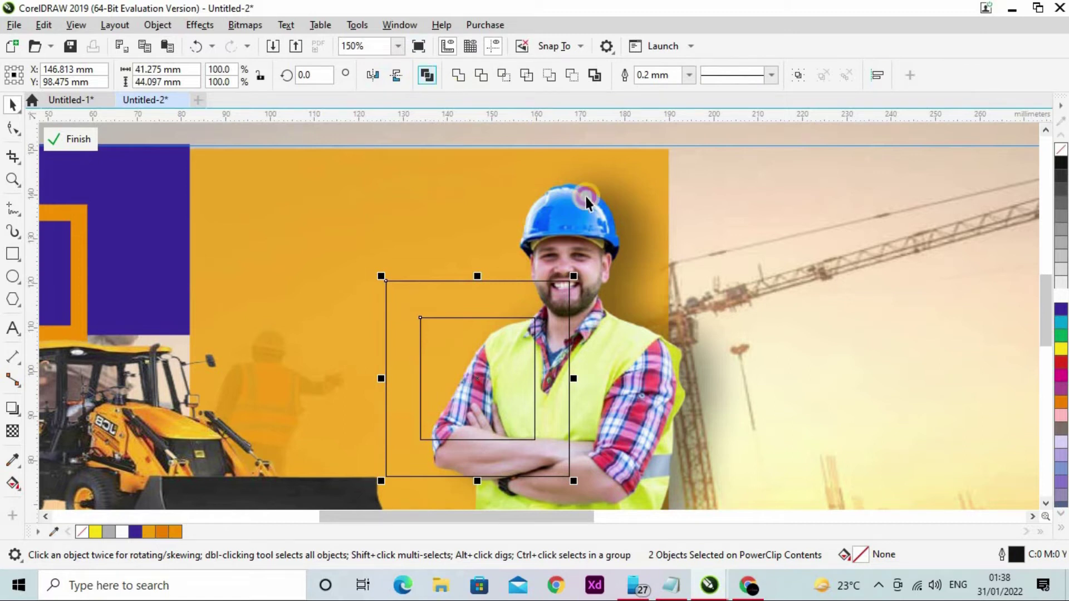
key("ctrl+l")
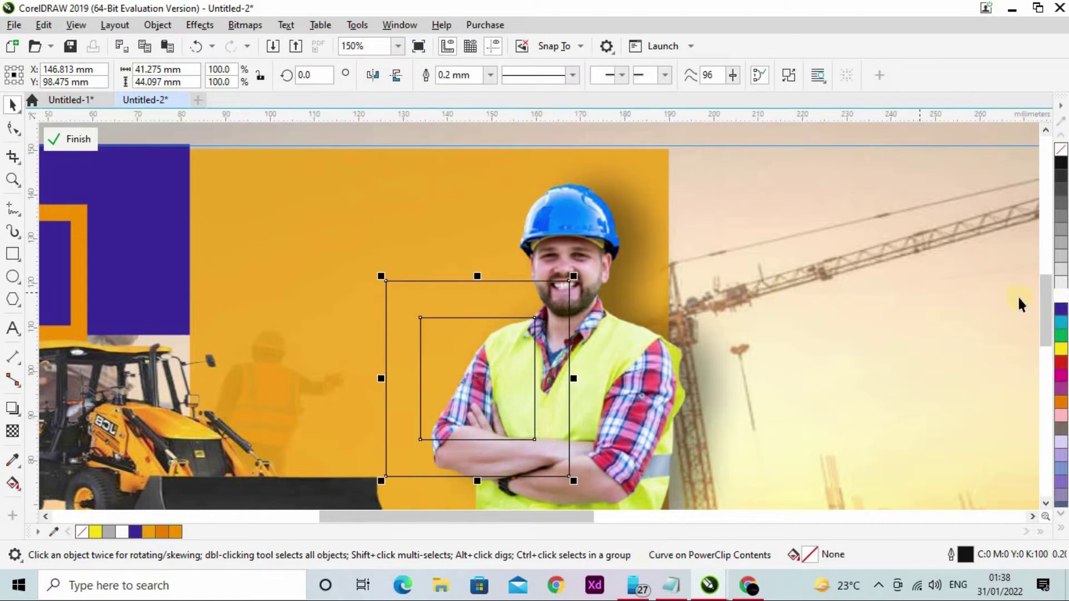
Step: Fill the frame purple with no outline, move it down-right, and finish editing the clipped contents
left_click_drag(1062, 312, 552, 401)
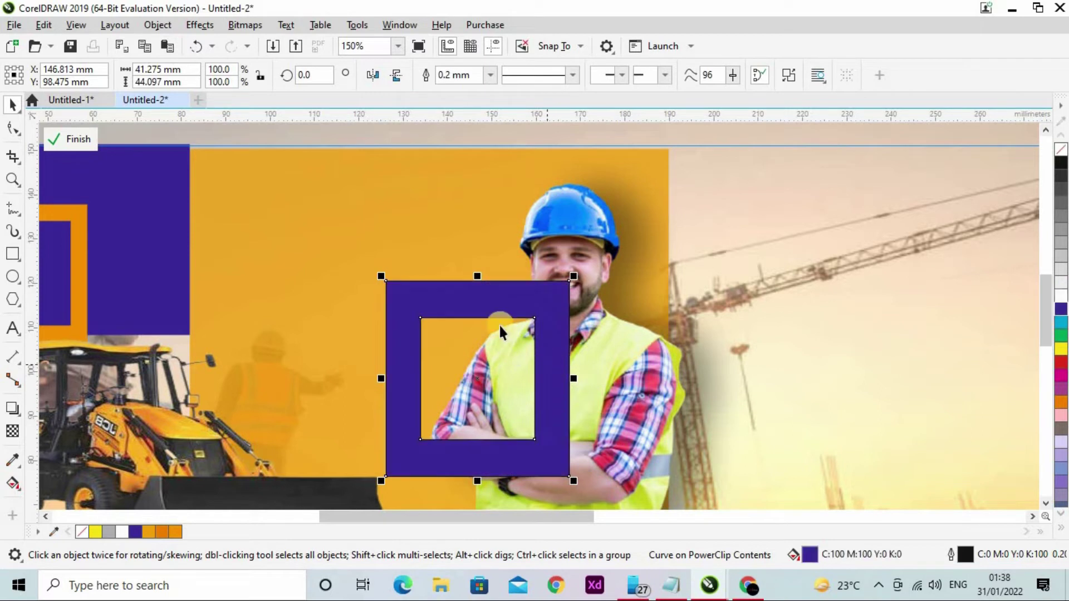
left_click(488, 75)
left_click(457, 90)
scroll(498, 318, "down", 2)
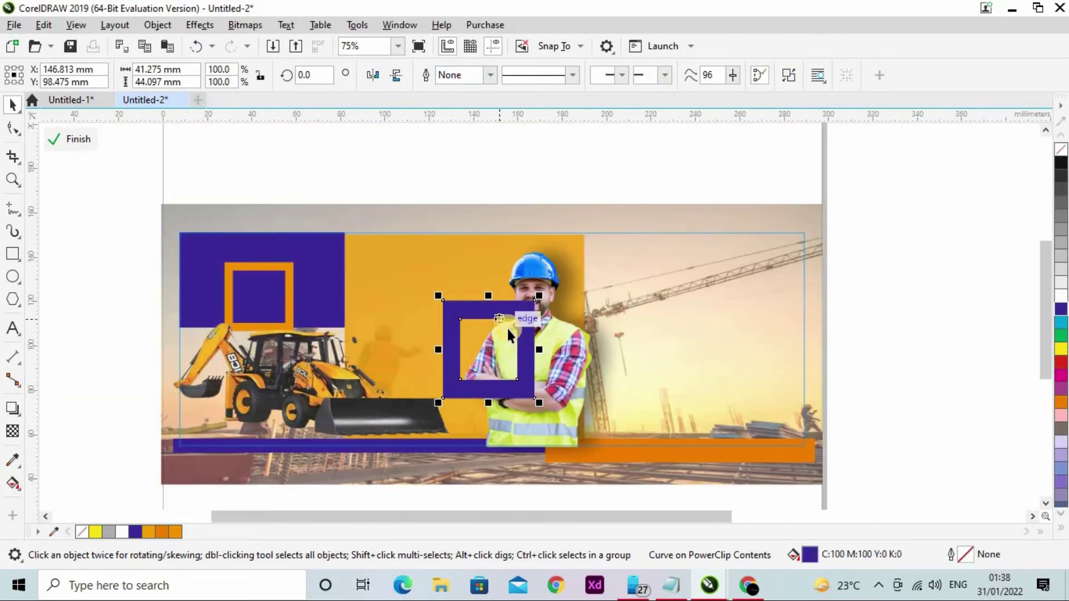
mouse_move(484, 359)
left_mouse_down()
mouse_move(586, 444)
mouse_move(590, 469)
left_mouse_up()
scroll(593, 425, "up", 2)
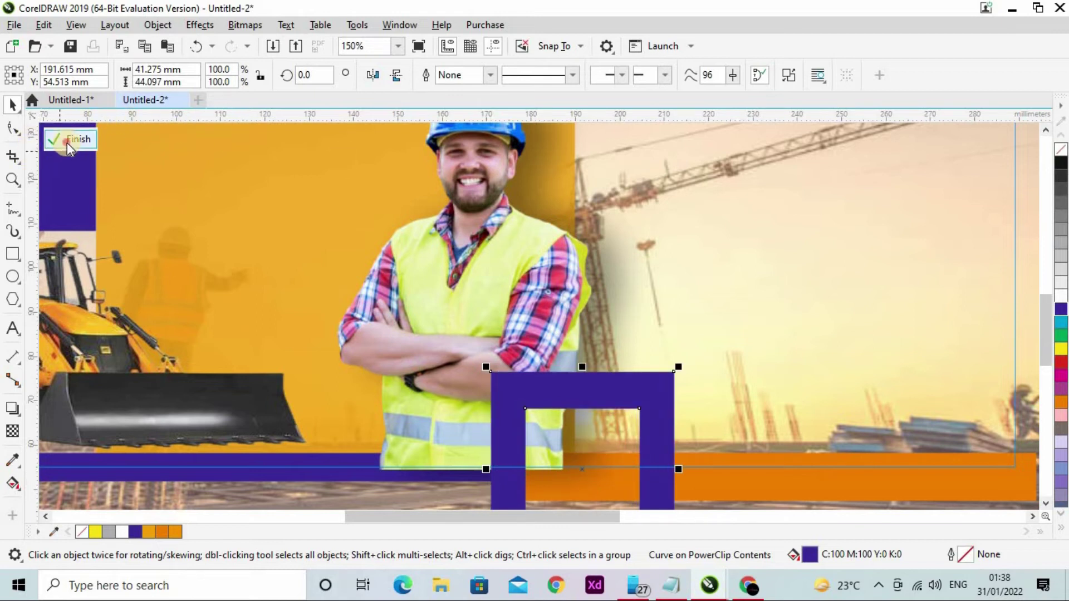
scroll(662, 439, "down", 2)
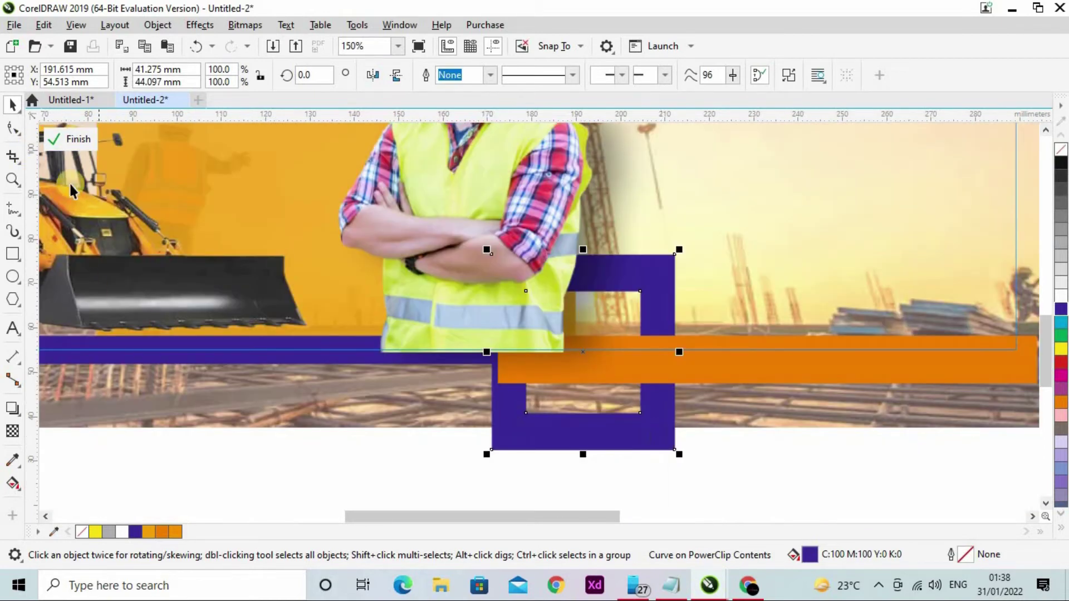
left_click(72, 139)
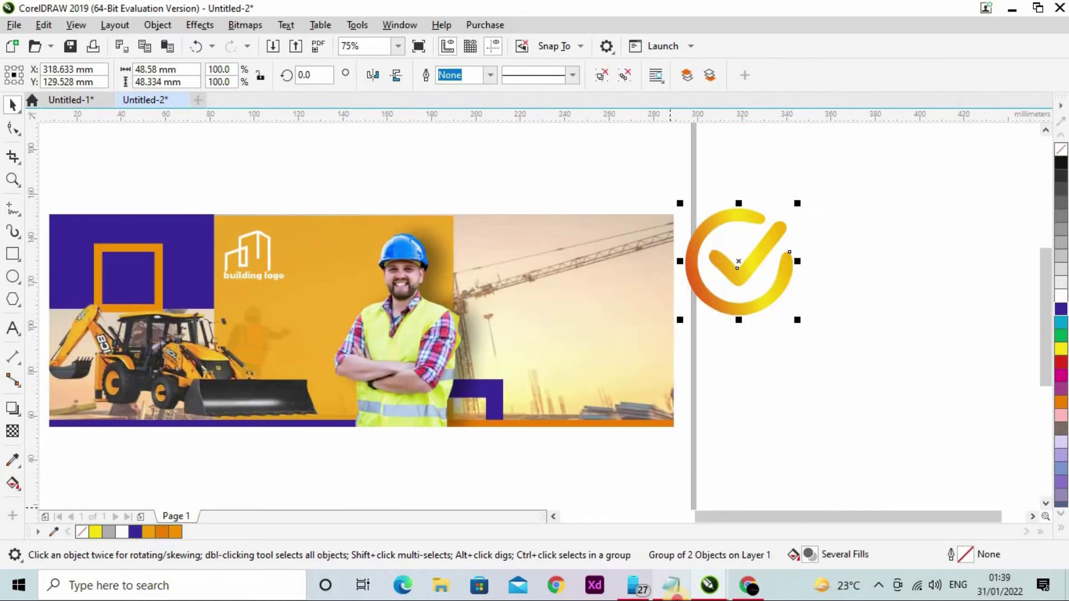
left_click(671, 585)
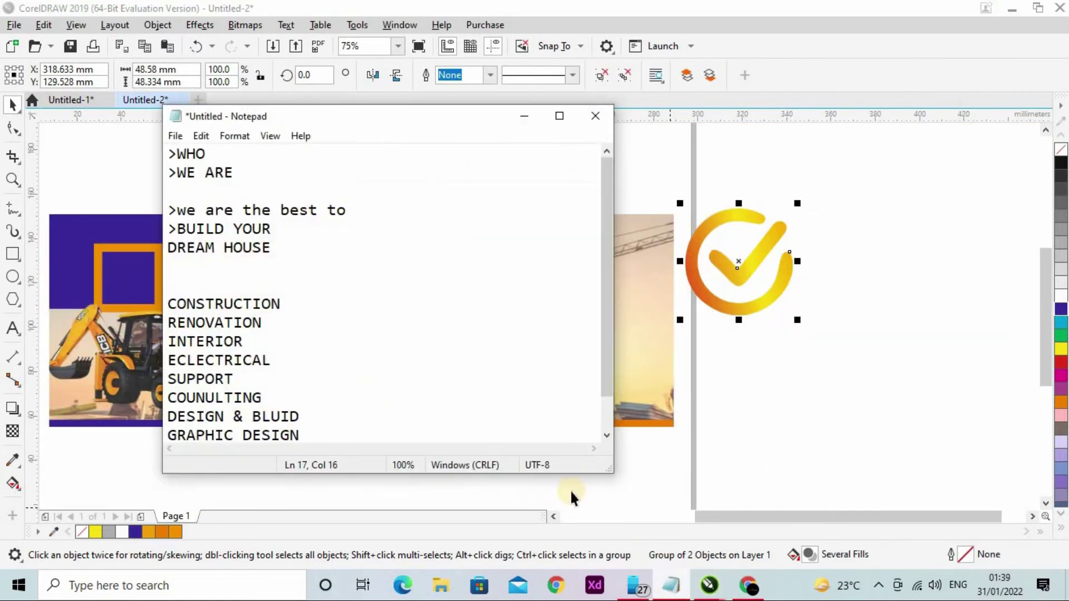
left_click(205, 155)
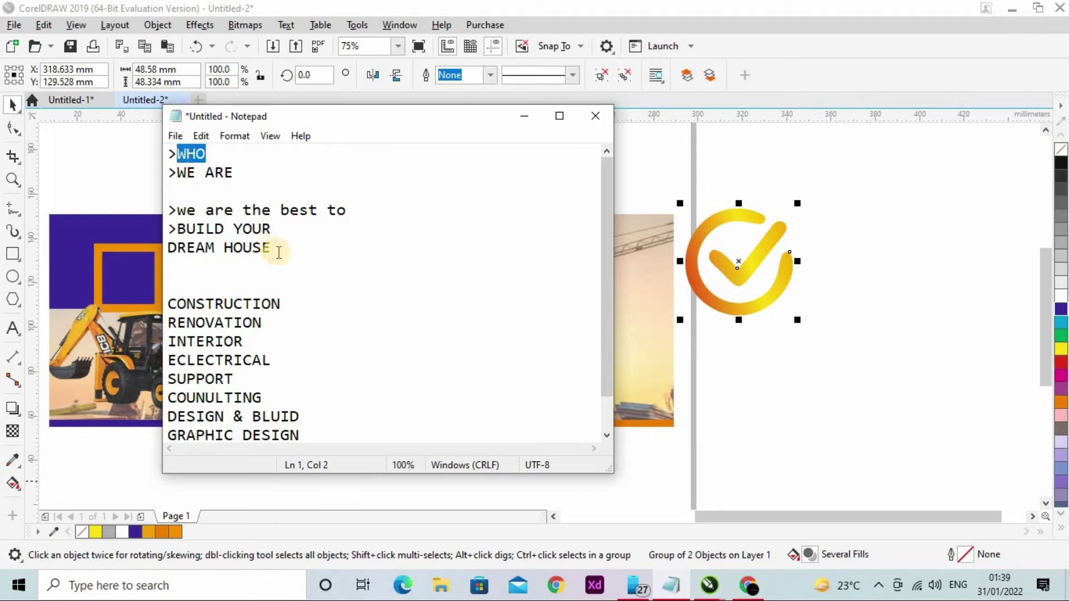
key("Down")
key("Down")
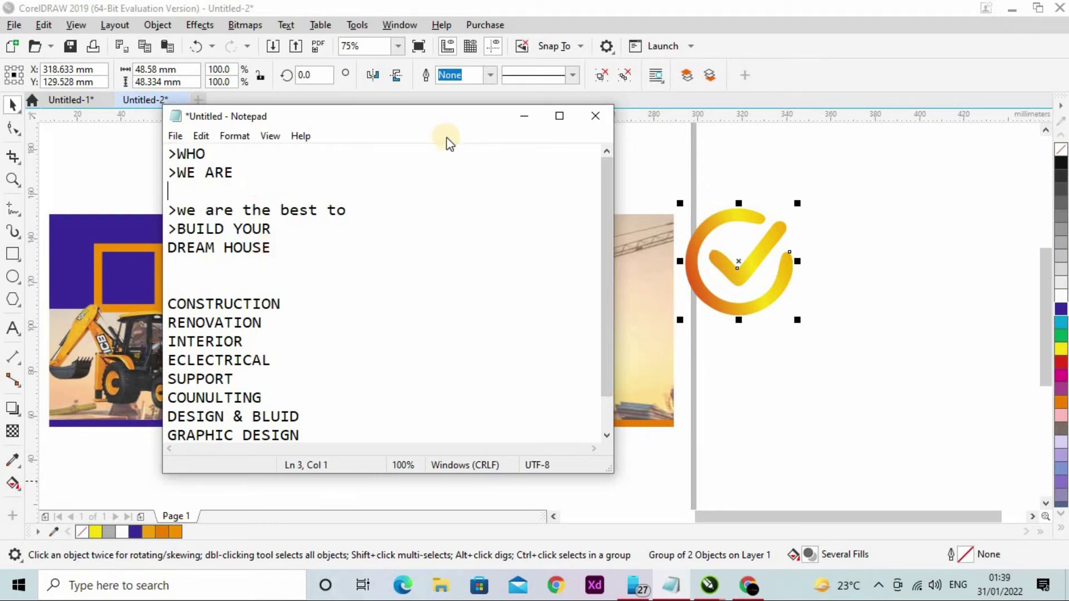
left_click_drag(238, 174, 196, 154)
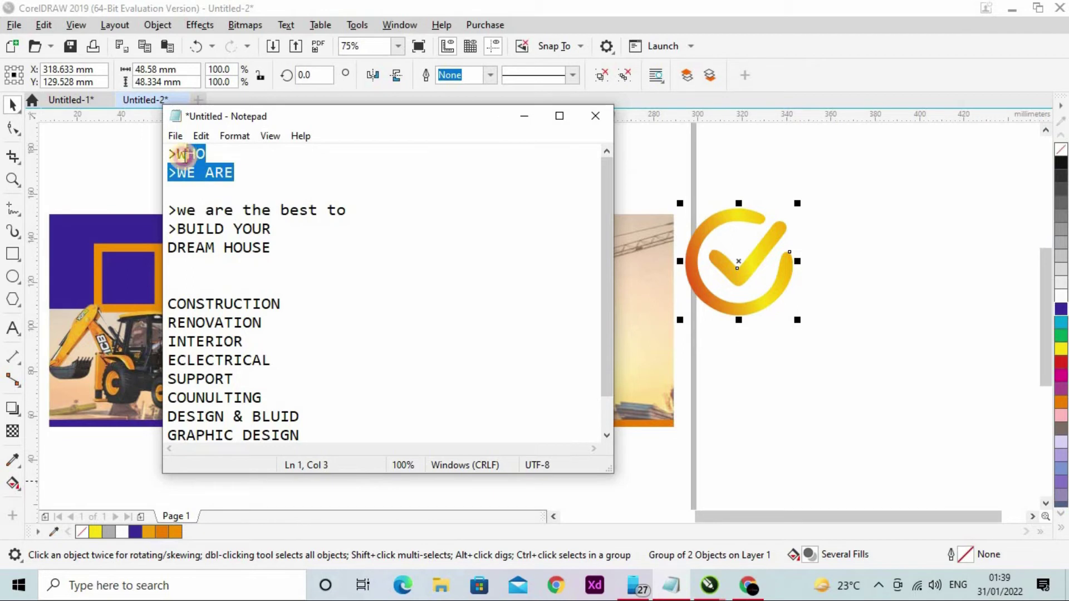
left_click(326, 170)
left_click(524, 116)
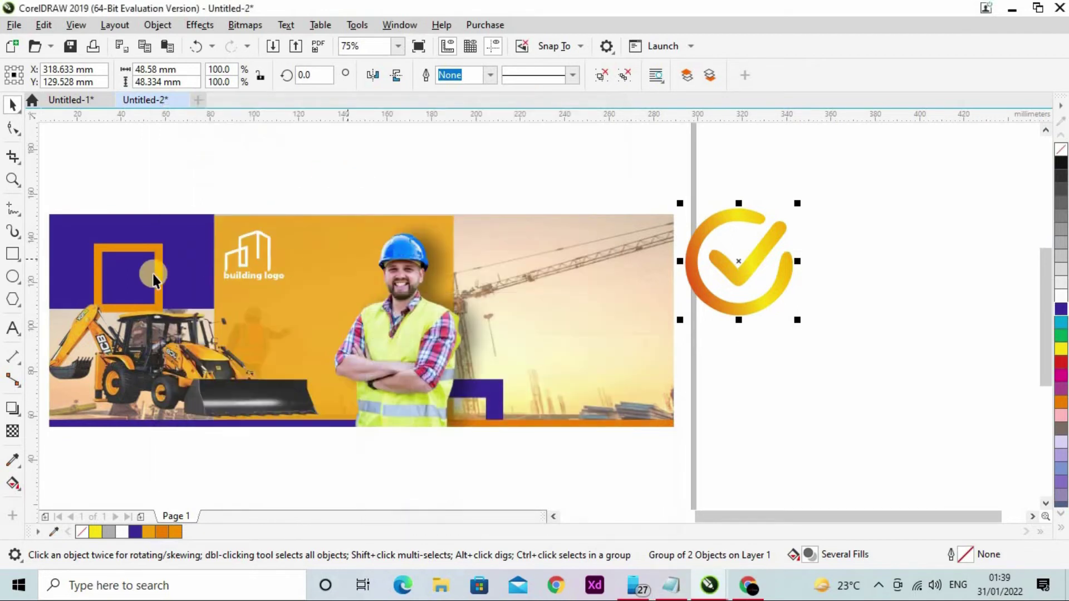
Step: Set the WHO text in ChunkFive and position it inside the square box
scroll(152, 274, "up", 2)
left_click(295, 242)
left_click(340, 246)
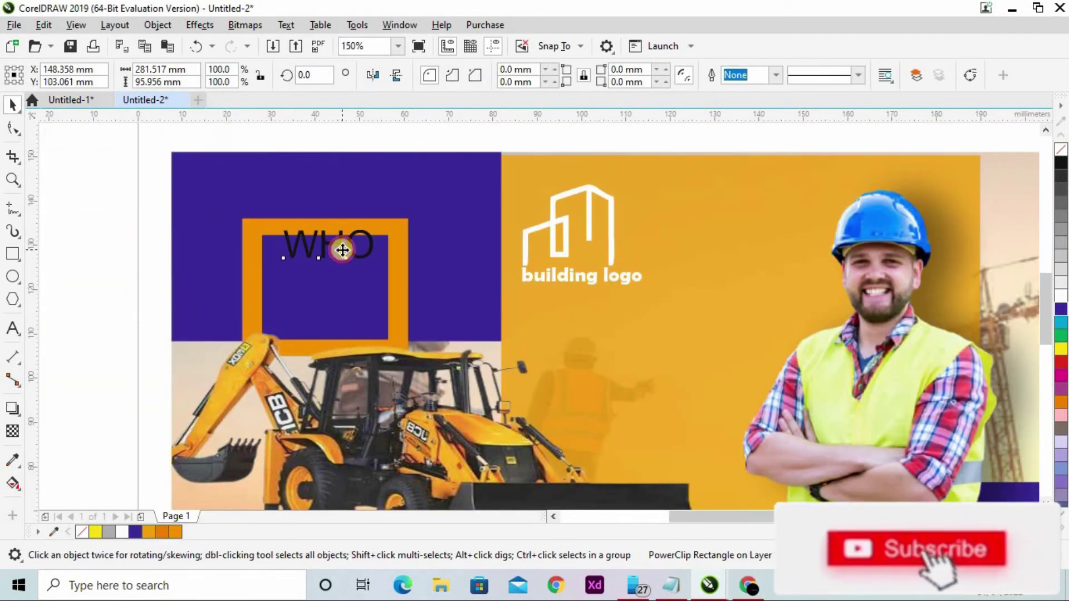
left_click(543, 78)
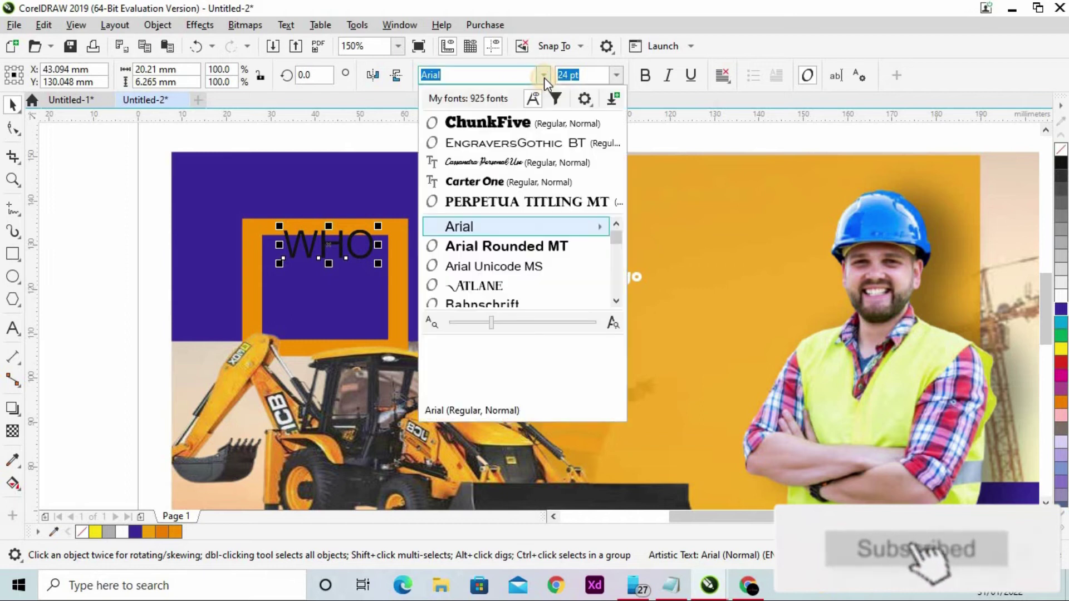
left_click(489, 120)
left_click_drag(338, 244, 314, 264)
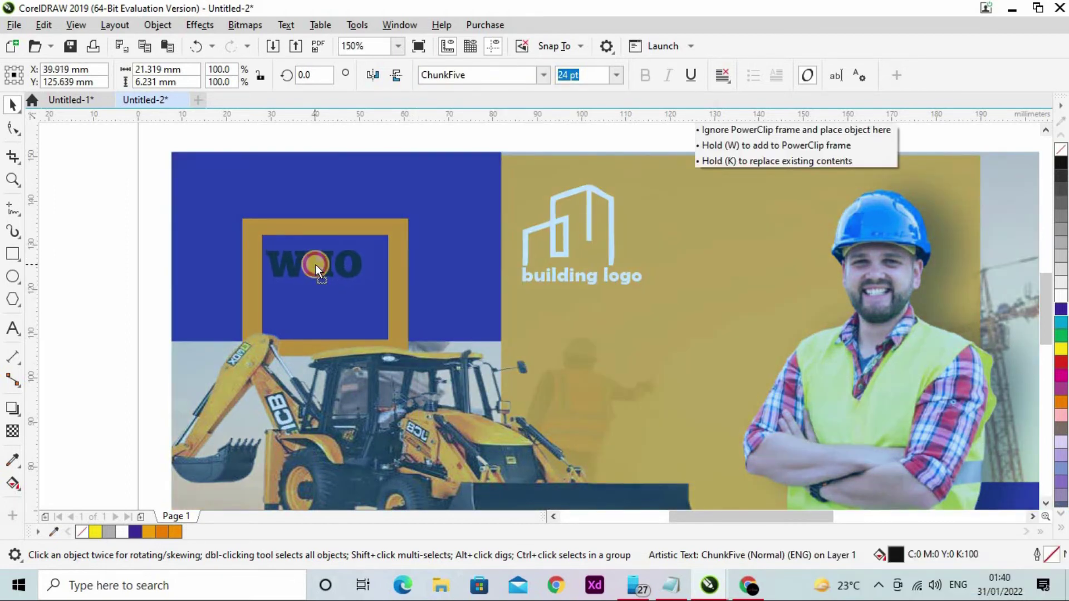
left_click_drag(314, 264, 316, 265)
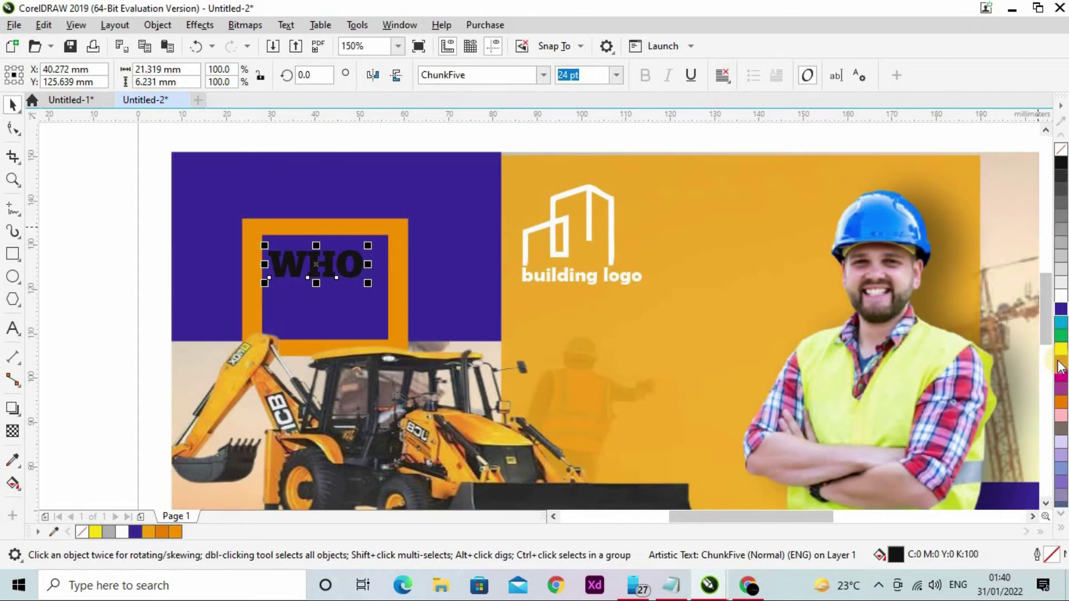
Step: Make WHO orange, slightly smaller, and set it in Carter One
left_click(1061, 400)
left_click_drag(369, 284, 364, 281)
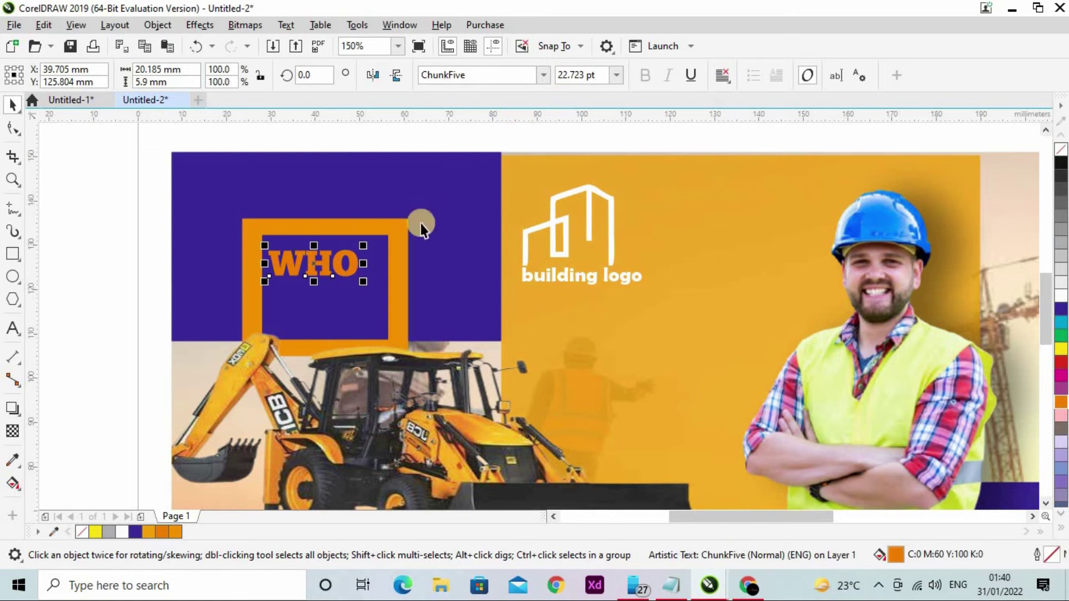
left_click(543, 75)
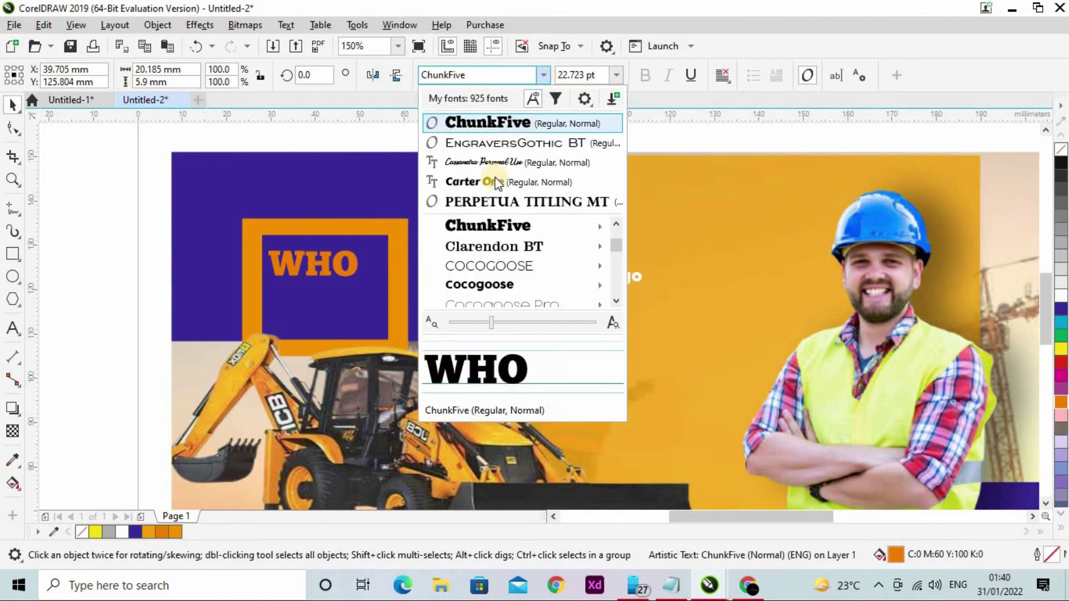
left_click(342, 287)
Step: Add 'WE ARE' as new text below WHO and set it in Carter One
left_click(115, 263)
key("F8")
left_click(285, 289)
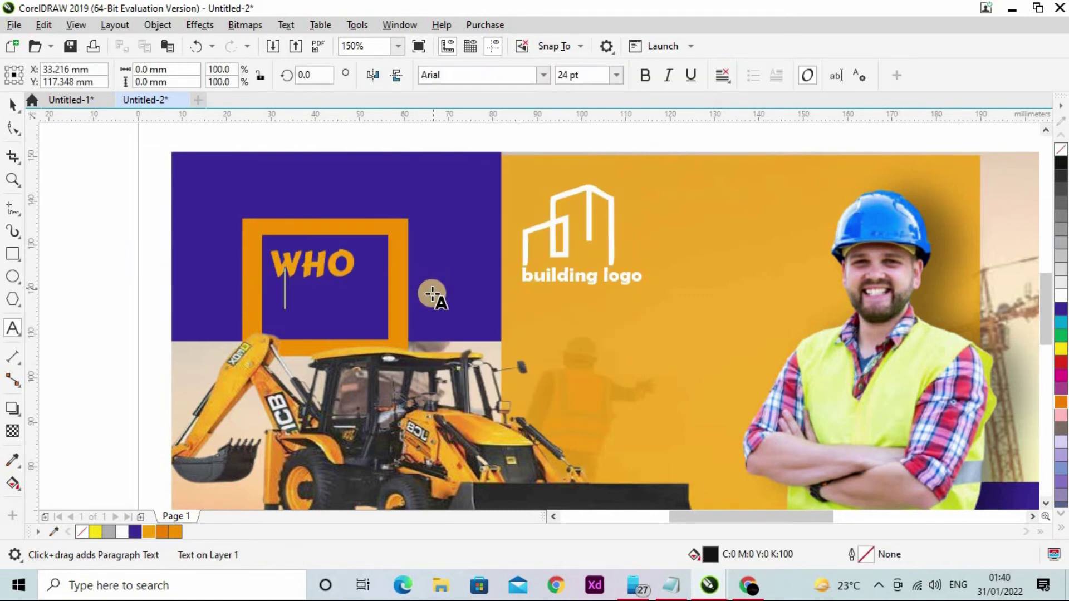
type("WE ARE")
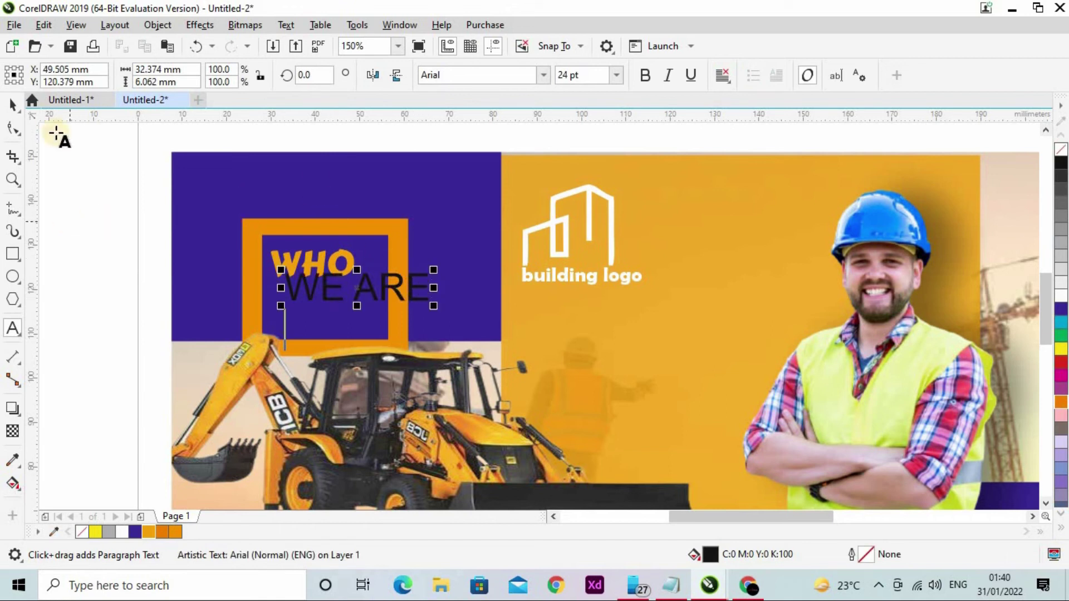
key("ctrl+space")
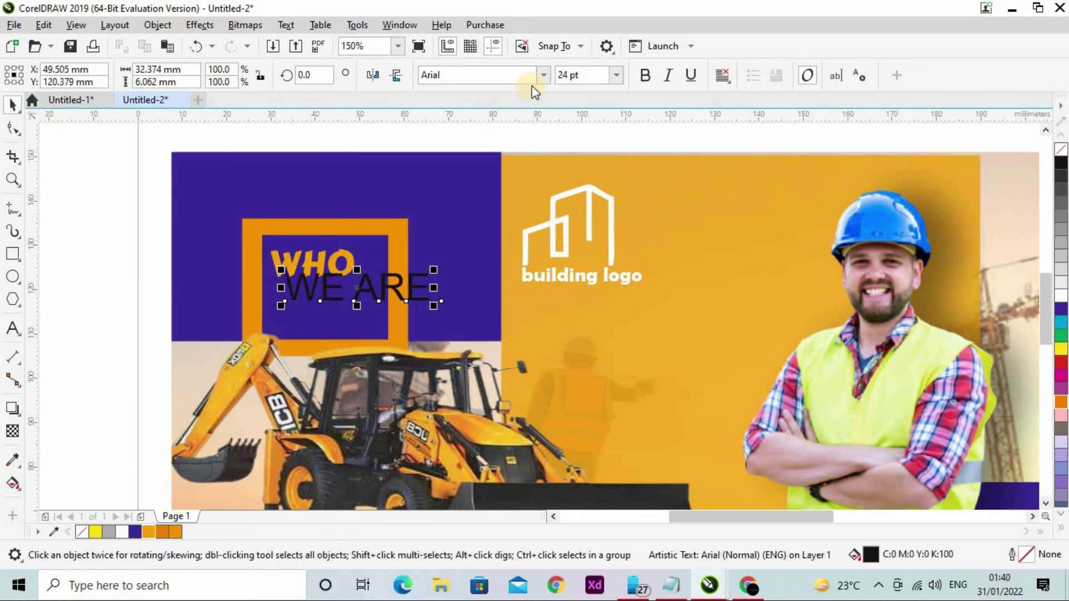
left_click(543, 75)
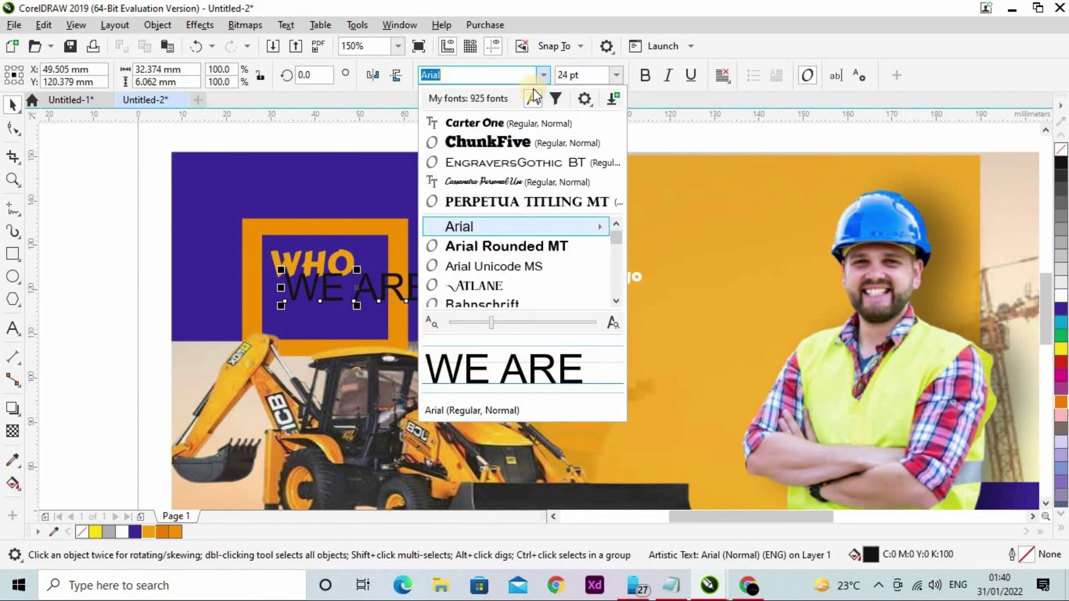
left_click(493, 124)
Step: Make WE ARE white and fit it with WHO neatly inside the box
left_click_drag(345, 295, 340, 299)
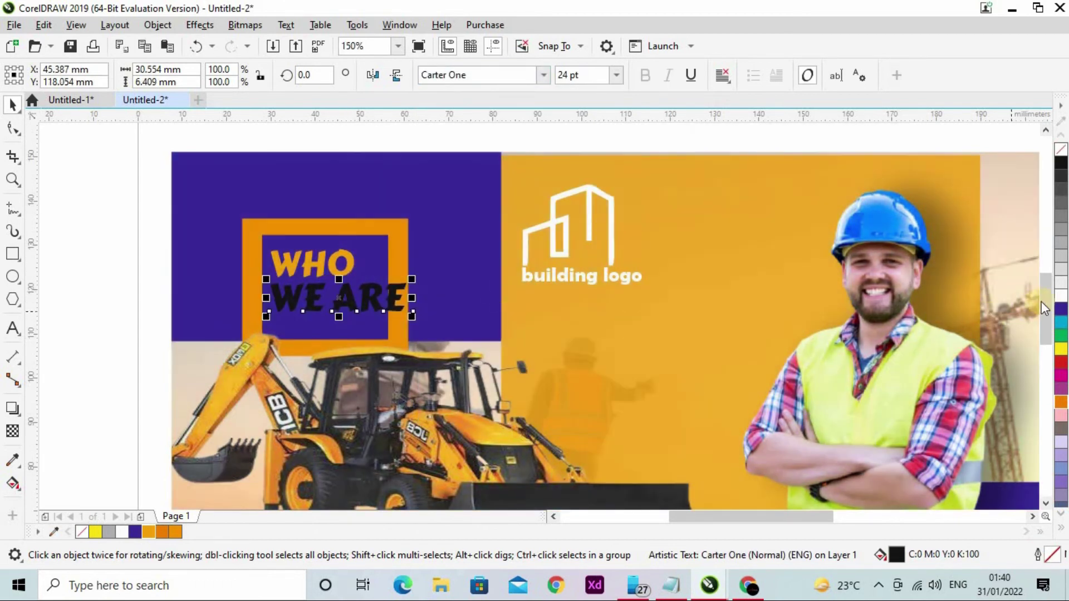
left_click(1061, 292)
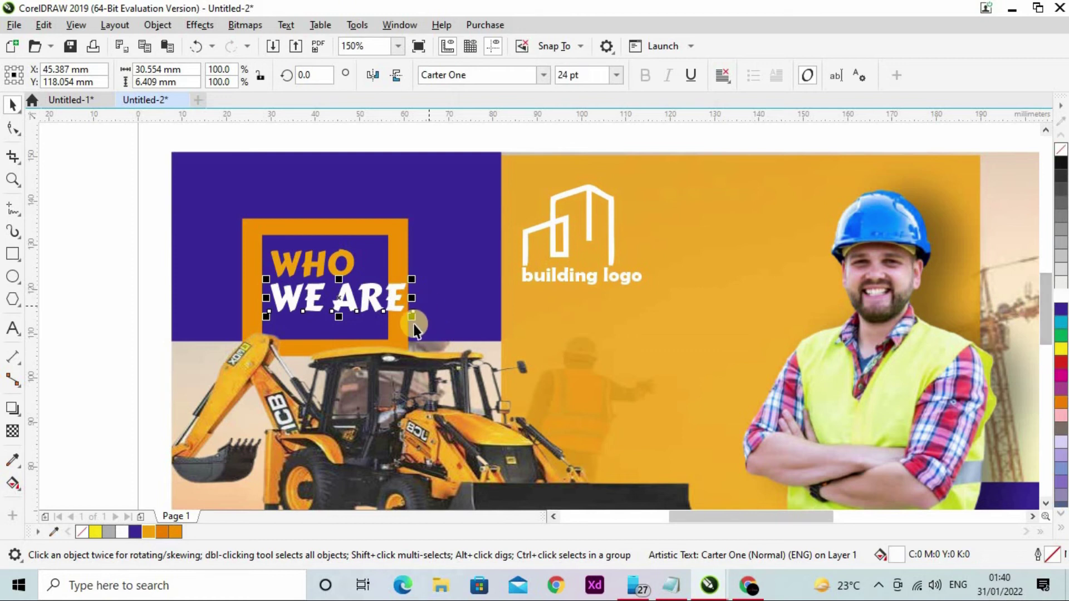
left_click_drag(412, 317, 389, 304)
scroll(342, 276, "down", 2)
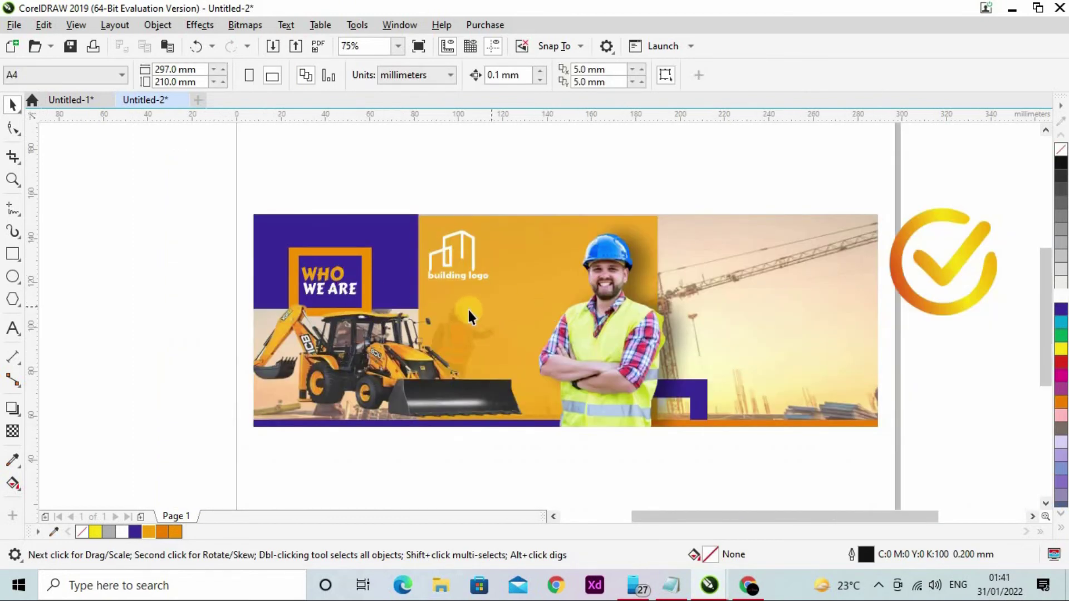
key("alt+Tab")
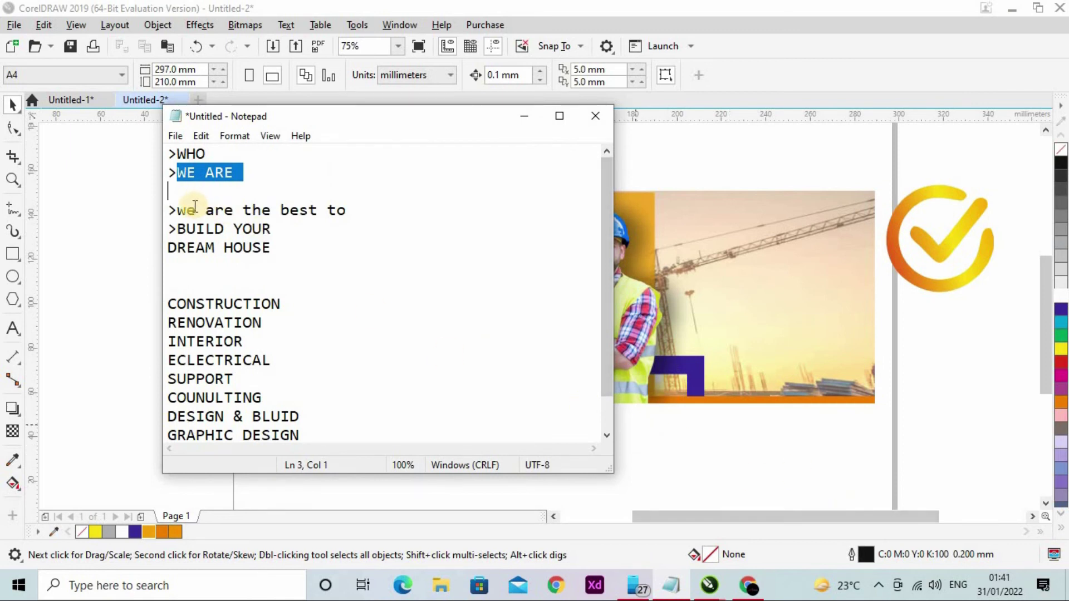
Step: Move the 'we are the best to' line from the notes onto the banner beneath the logo
left_click_drag(169, 211, 298, 221)
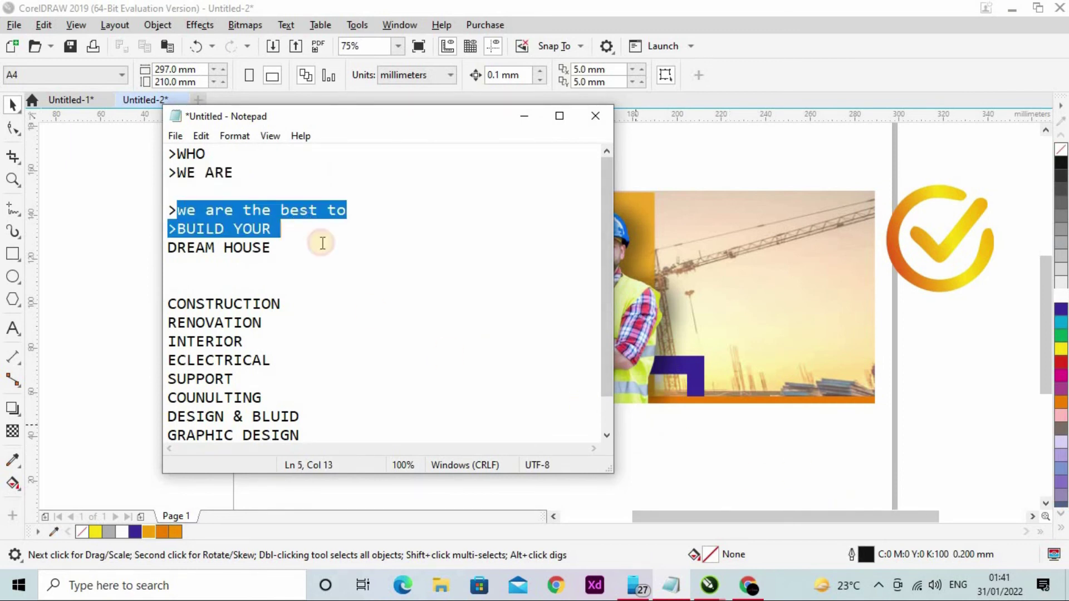
left_click(329, 244)
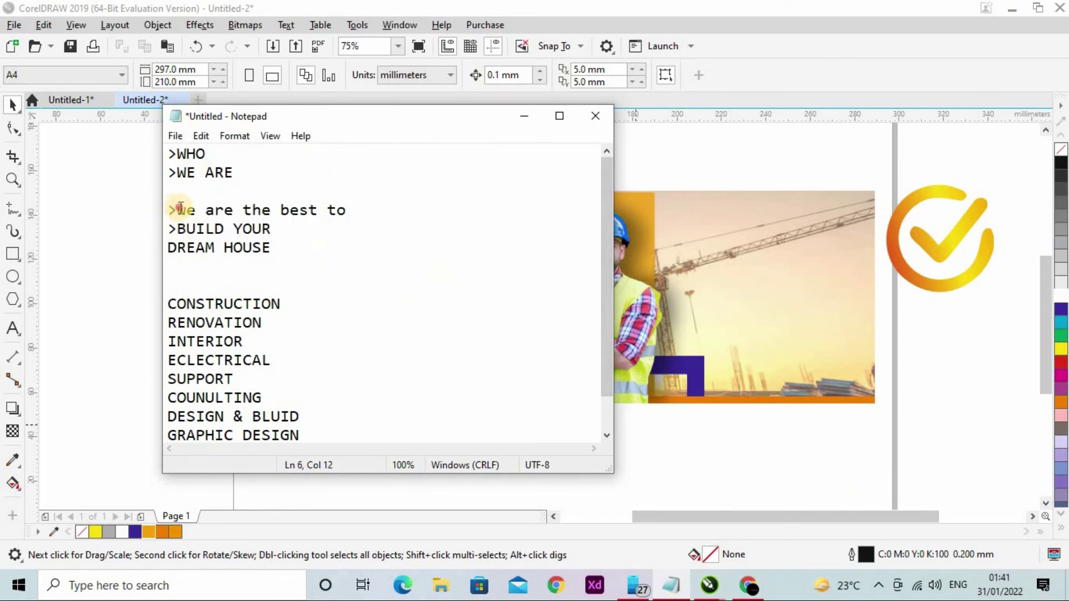
left_click_drag(178, 211, 401, 213)
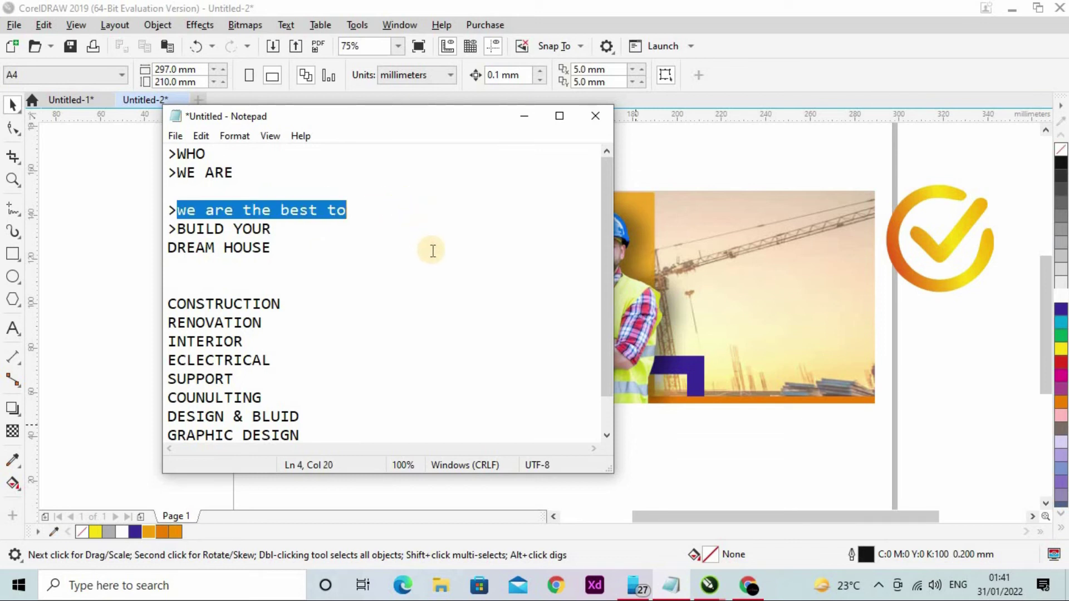
type("WE ARE")
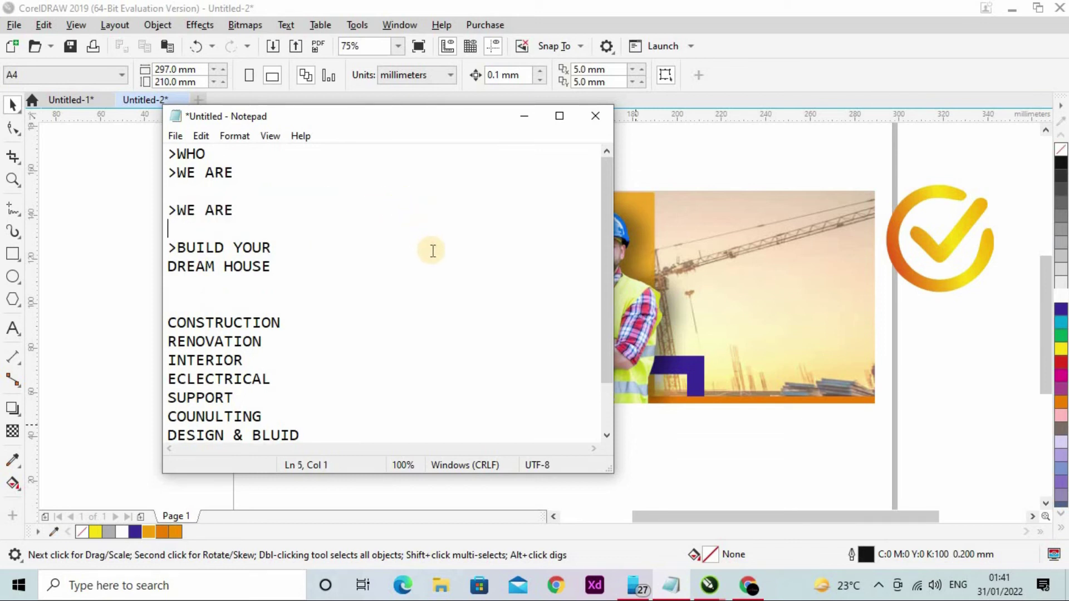
key("ctrl+z")
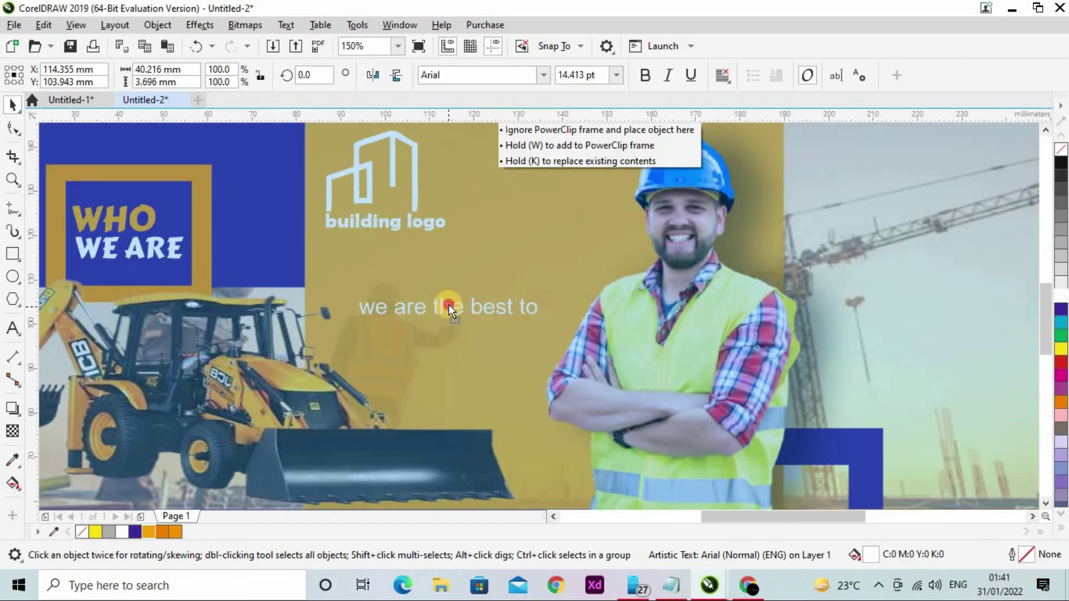
left_click_drag(315, 210, 449, 305)
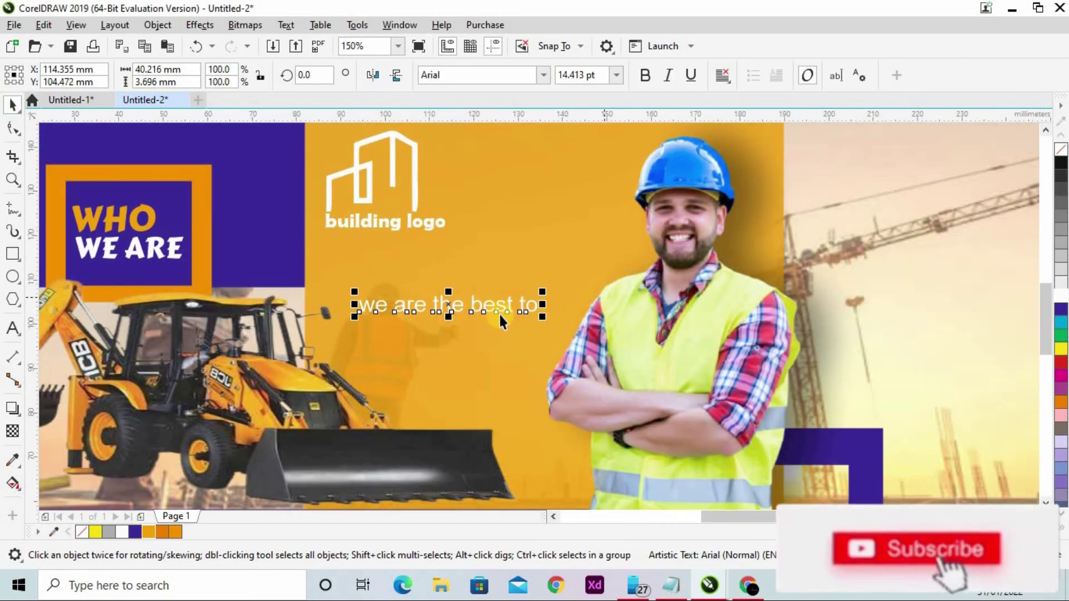
key("Delete")
key("ctrl+z")
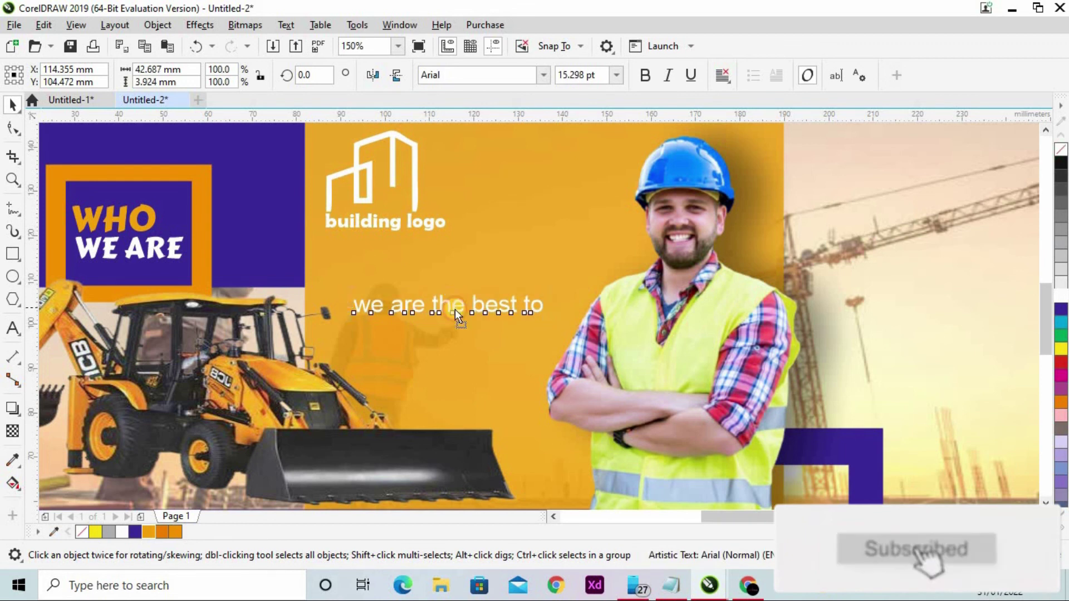
left_click_drag(456, 309, 465, 314)
scroll(598, 319, "down", 1)
left_click(604, 484)
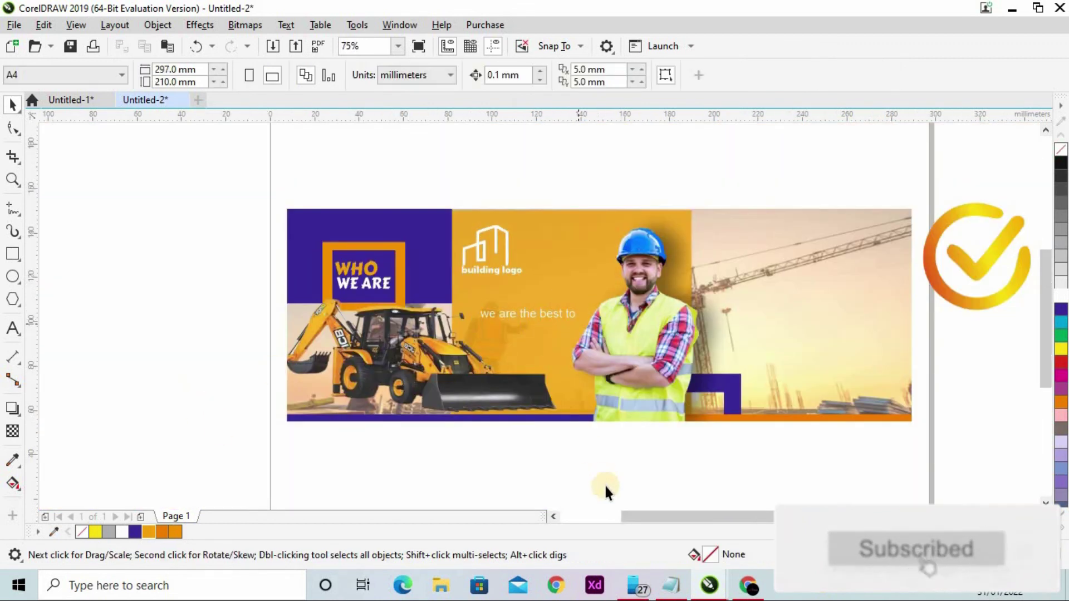
Step: Delete the '>' marker before BUILD YOUR and highlight the BUILD YOUR DREAM HOUSE lines
left_click(672, 585)
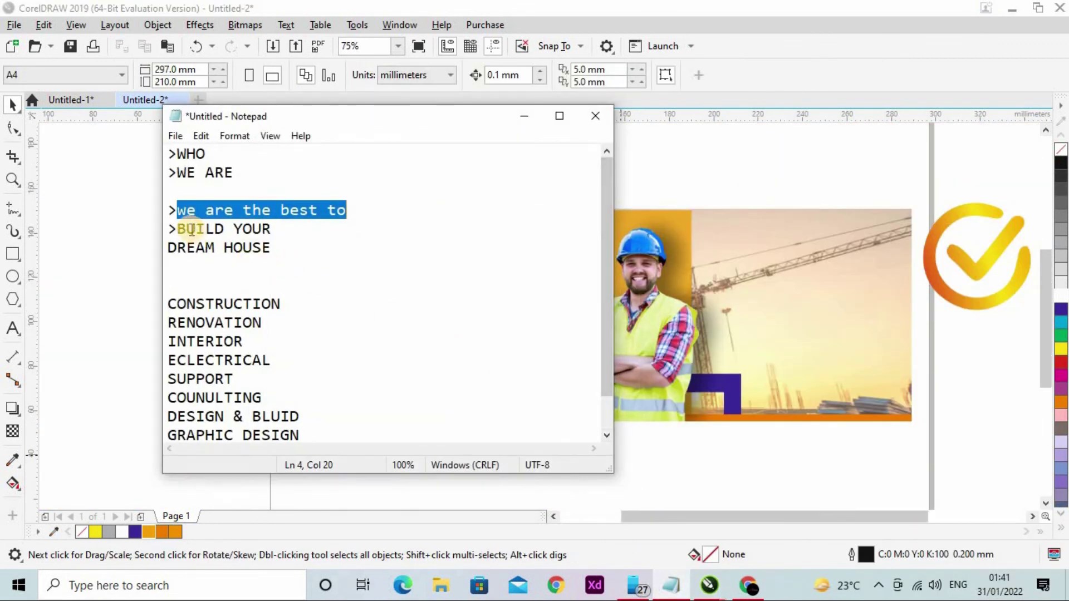
left_click(178, 227)
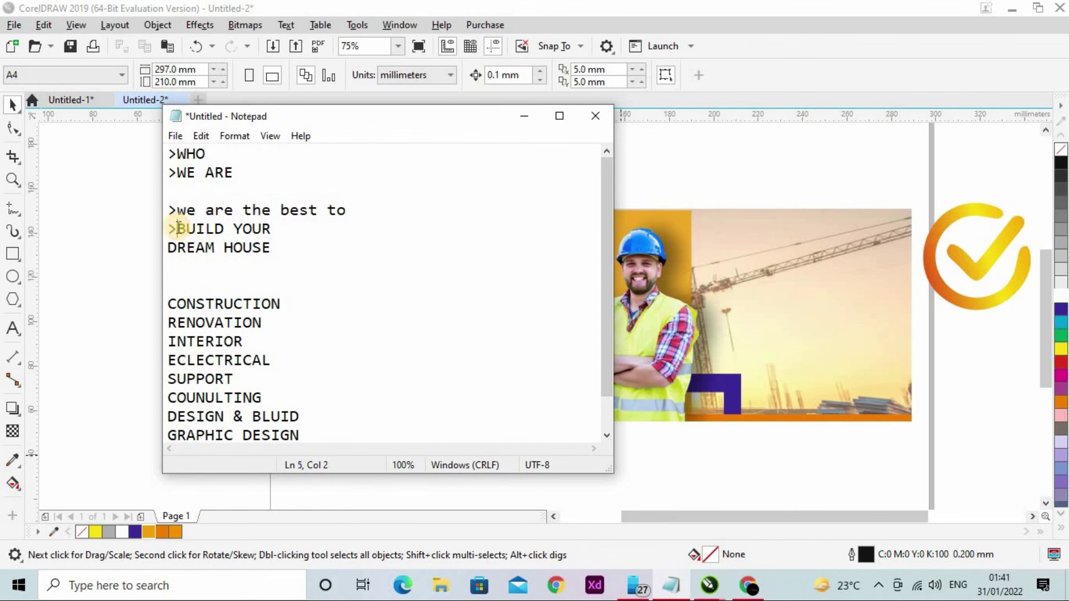
key("BackSpace")
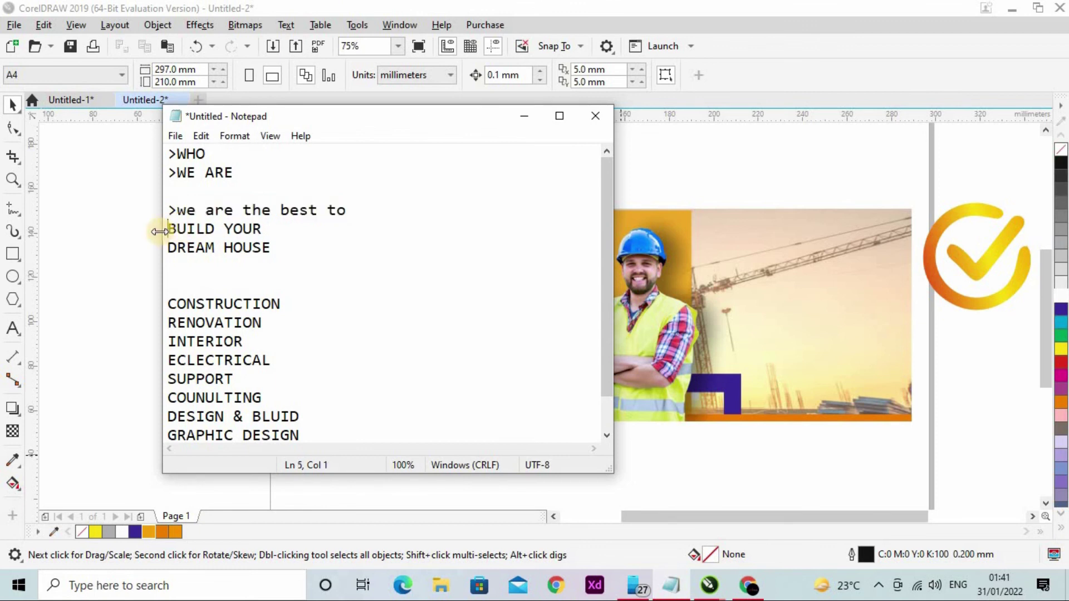
left_click_drag(171, 231, 349, 277)
key("ctrl+c")
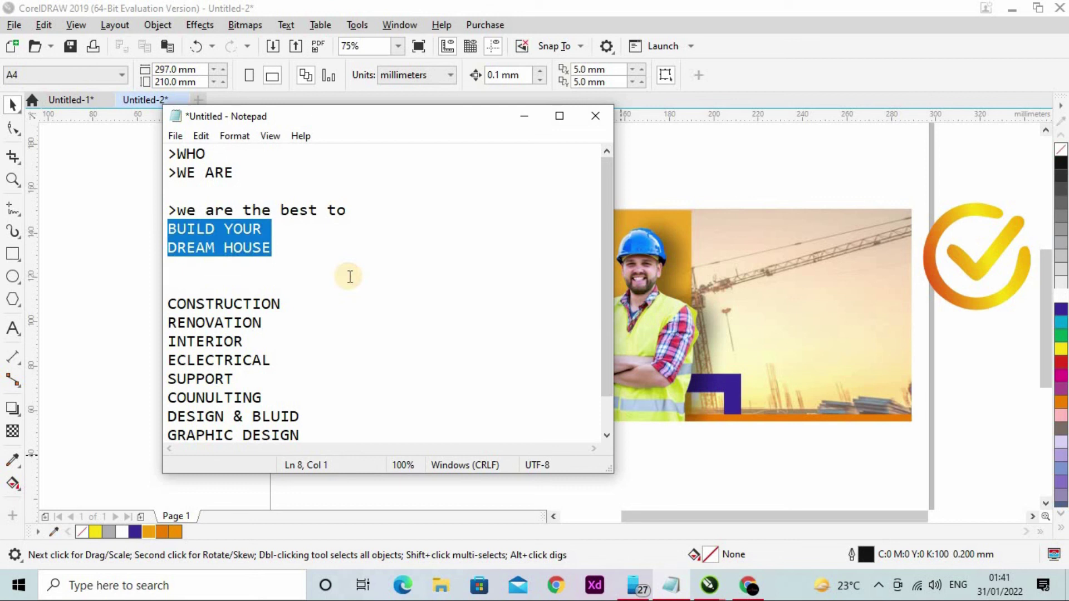
Step: Paste BUILD YOUR DREAM HOUSE as new text on the banner
left_click(524, 116)
key("F8")
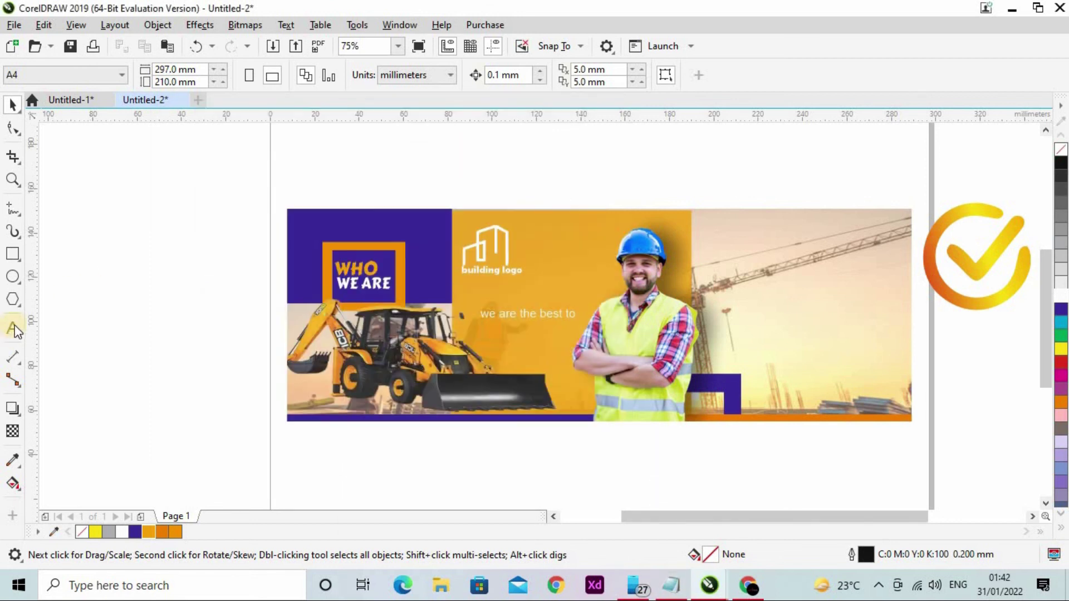
left_click(490, 314)
scroll(514, 326, "up", 2)
key("ctrl+a")
key("ctrl+v")
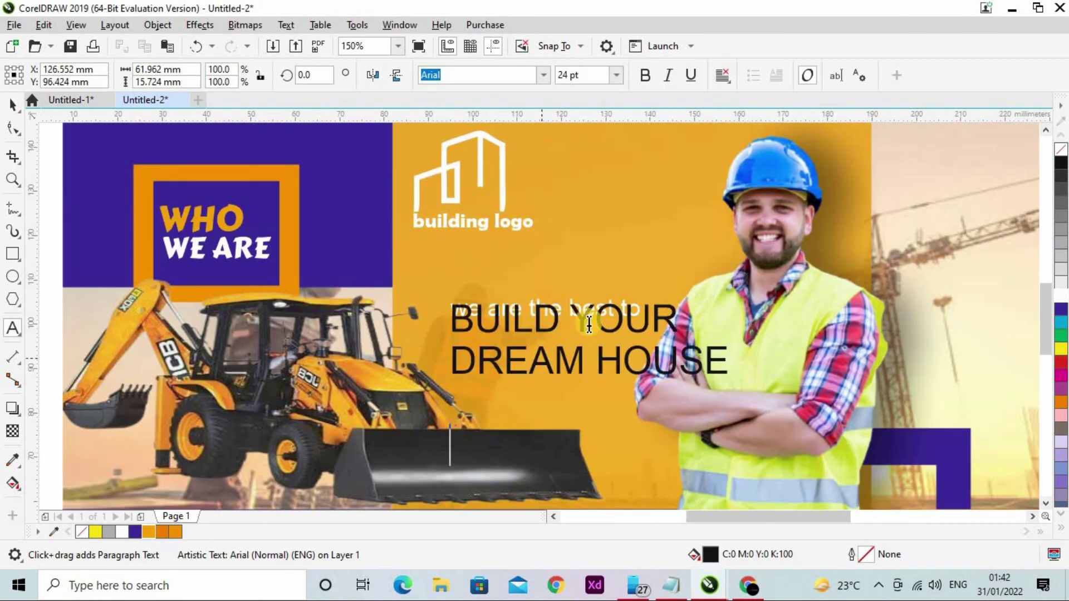
key("ctrl+a")
left_click(543, 75)
left_click(482, 124)
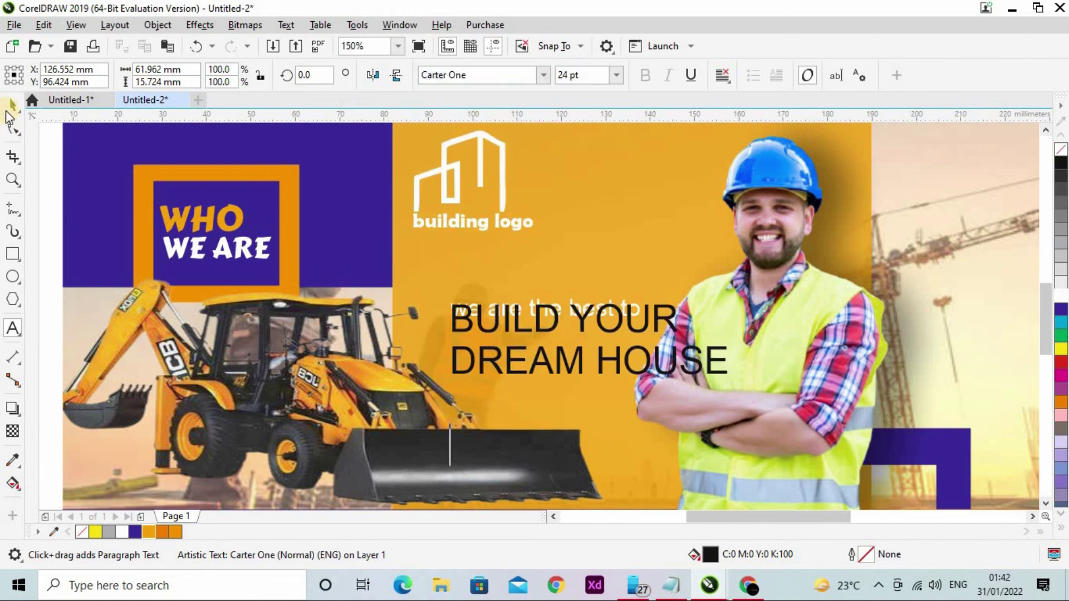
key("ctrl+space")
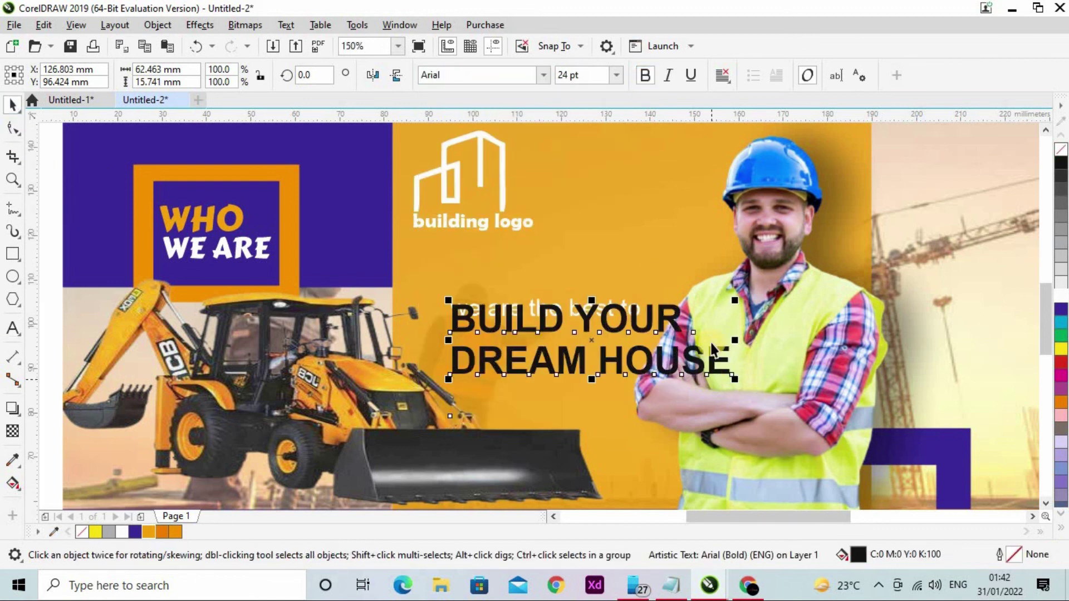
Step: Bold the headline, shrink it under the tagline, and make both lines white
key("ctrl+b")
left_click_drag(610, 307, 610, 309)
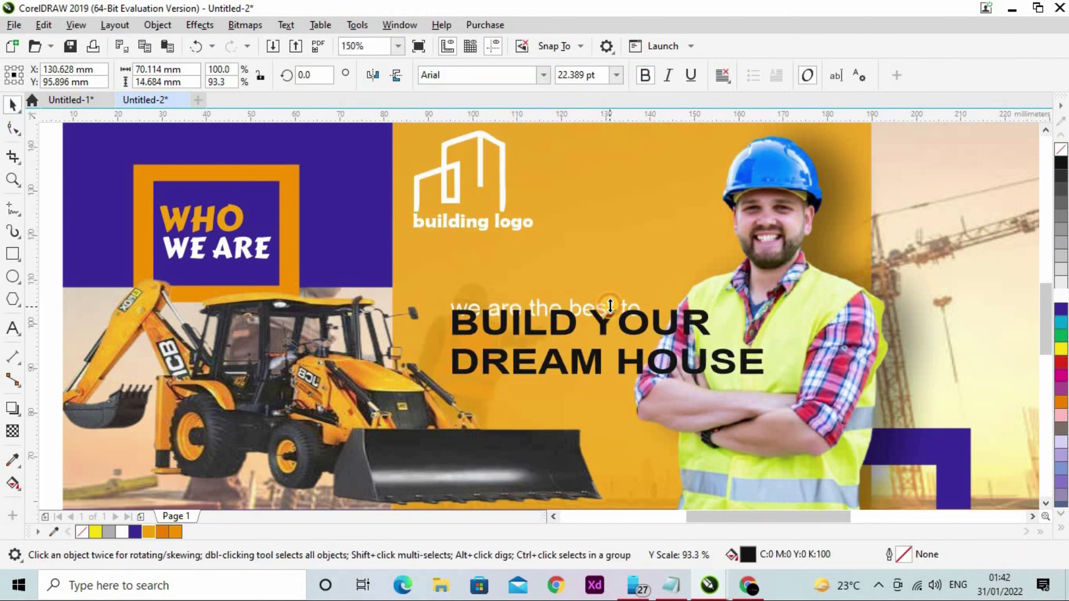
left_click_drag(770, 382, 686, 362)
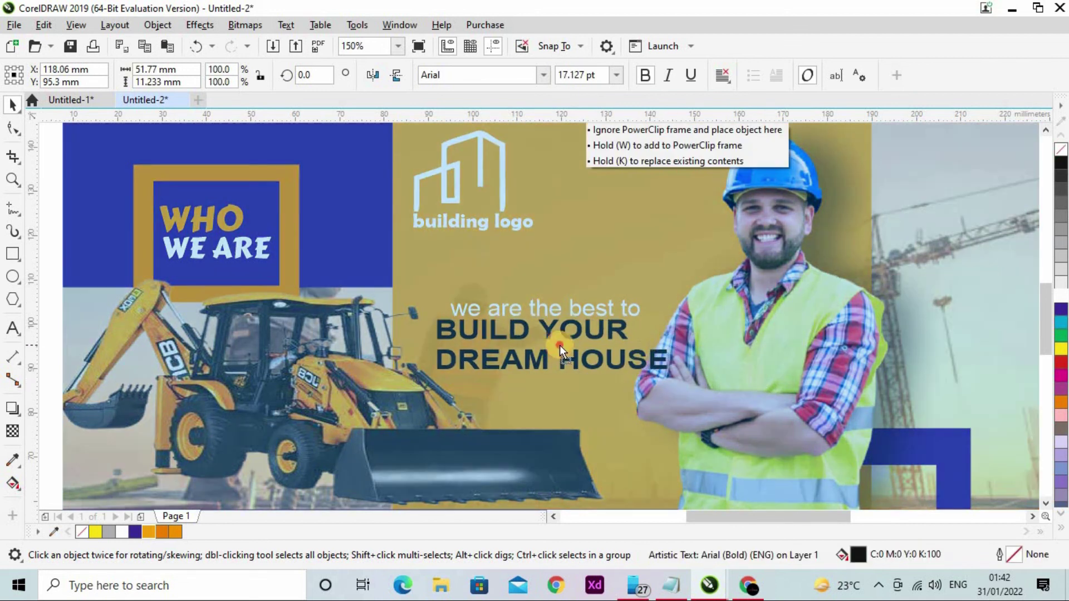
left_click_drag(563, 307, 555, 319)
left_click(555, 314, "shift")
scroll(554, 207, "down", 2)
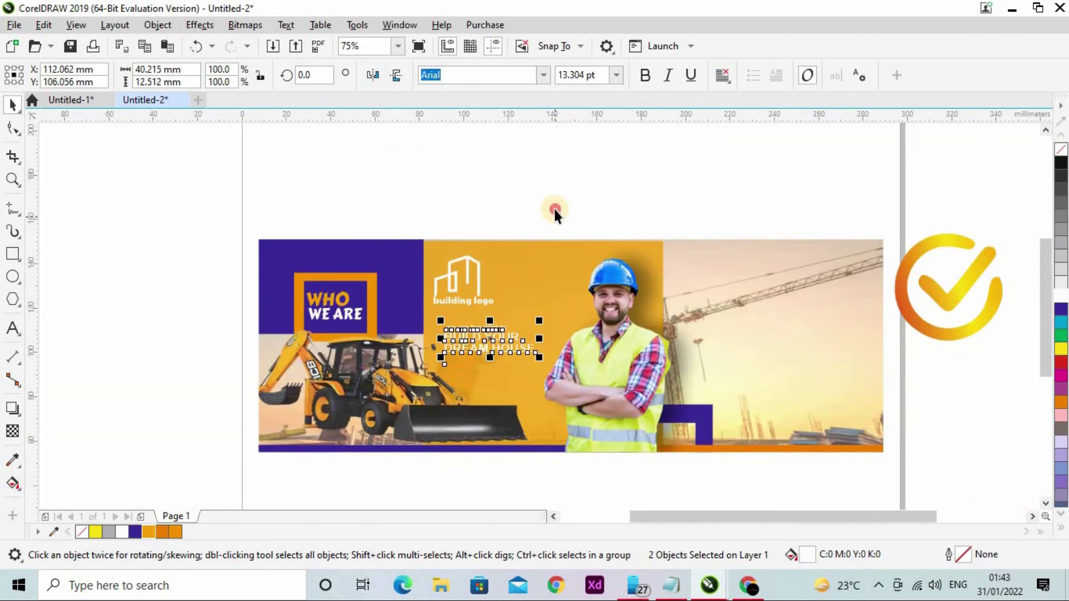
left_click(553, 207)
scroll(613, 301, "down", 2)
scroll(593, 302, "up", 2)
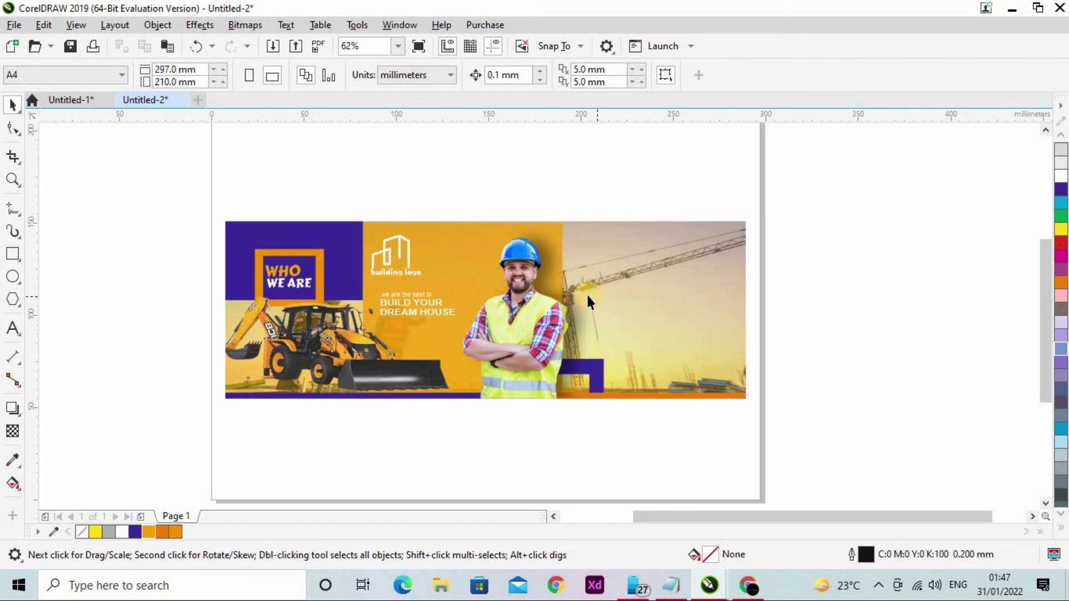